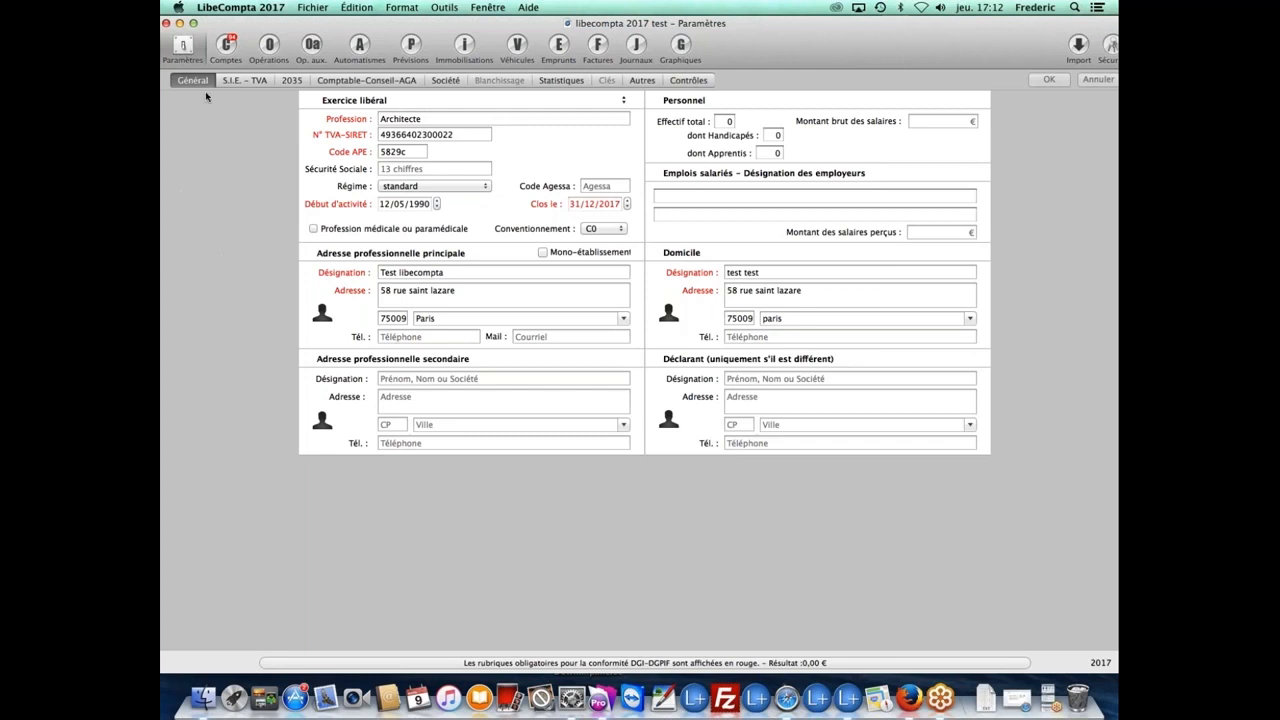
Step: Switch from the Paramètres page to the Comptes list of 94 accounts
{"action": "left_click", "coordinate": [227, 48]}
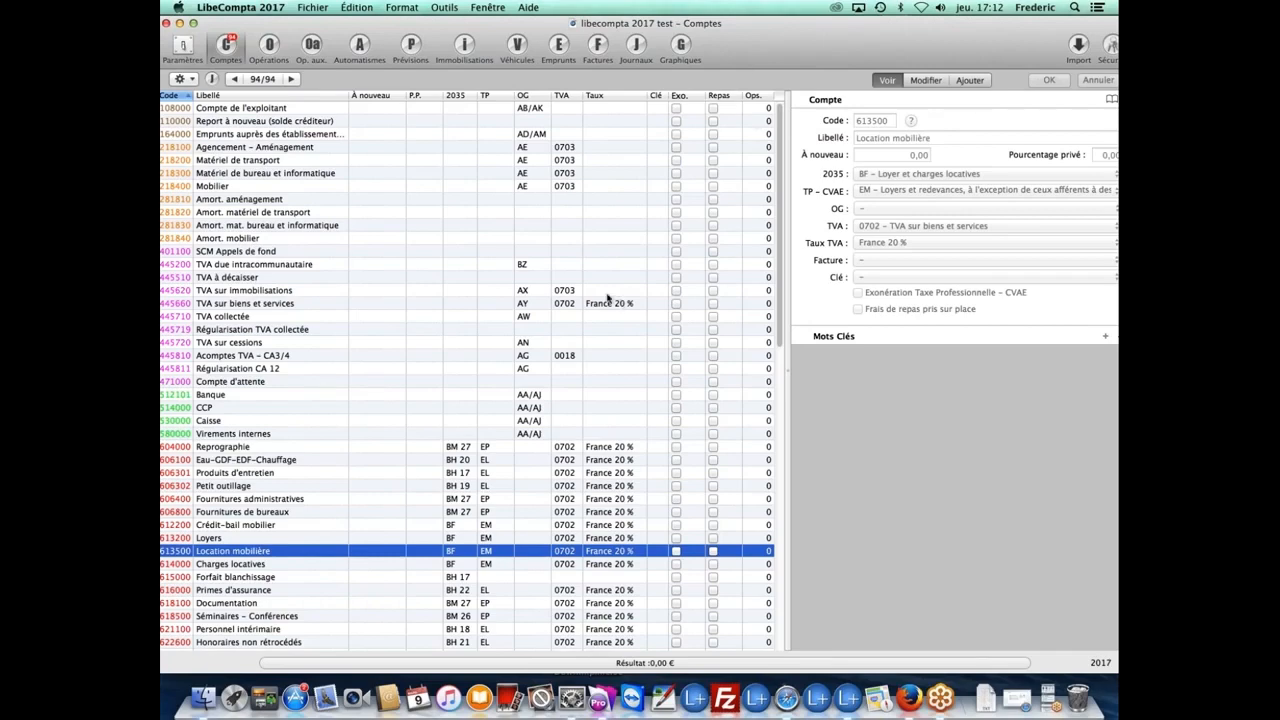
Step: Browse the chart of accounts and show the 626002 Téléphone account's details (BM 27, TVA 0702)
{"action": "scroll", "coordinate": [490, 310], "scroll_direction": "down", "scroll_amount": 10}
{"action": "scroll", "coordinate": [481, 315], "scroll_direction": "up", "scroll_amount": 10}
{"action": "scroll", "coordinate": [458, 315], "scroll_direction": "down", "scroll_amount": 3}
{"action": "scroll", "coordinate": [456, 317], "scroll_direction": "down", "scroll_amount": 5}
{"action": "scroll", "coordinate": [445, 313], "scroll_direction": "up", "scroll_amount": 5}
{"action": "scroll", "coordinate": [338, 296], "scroll_direction": "down", "scroll_amount": 3}
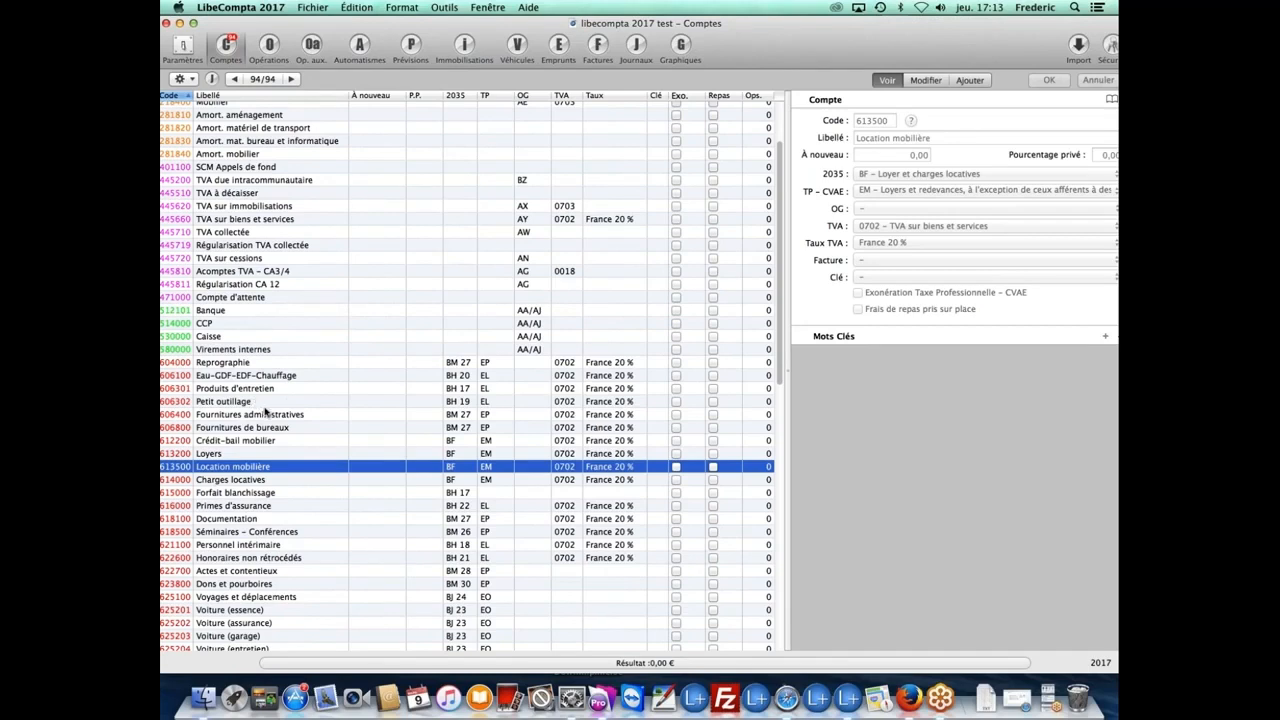
{"action": "scroll", "coordinate": [290, 430], "scroll_direction": "up", "scroll_amount": 1}
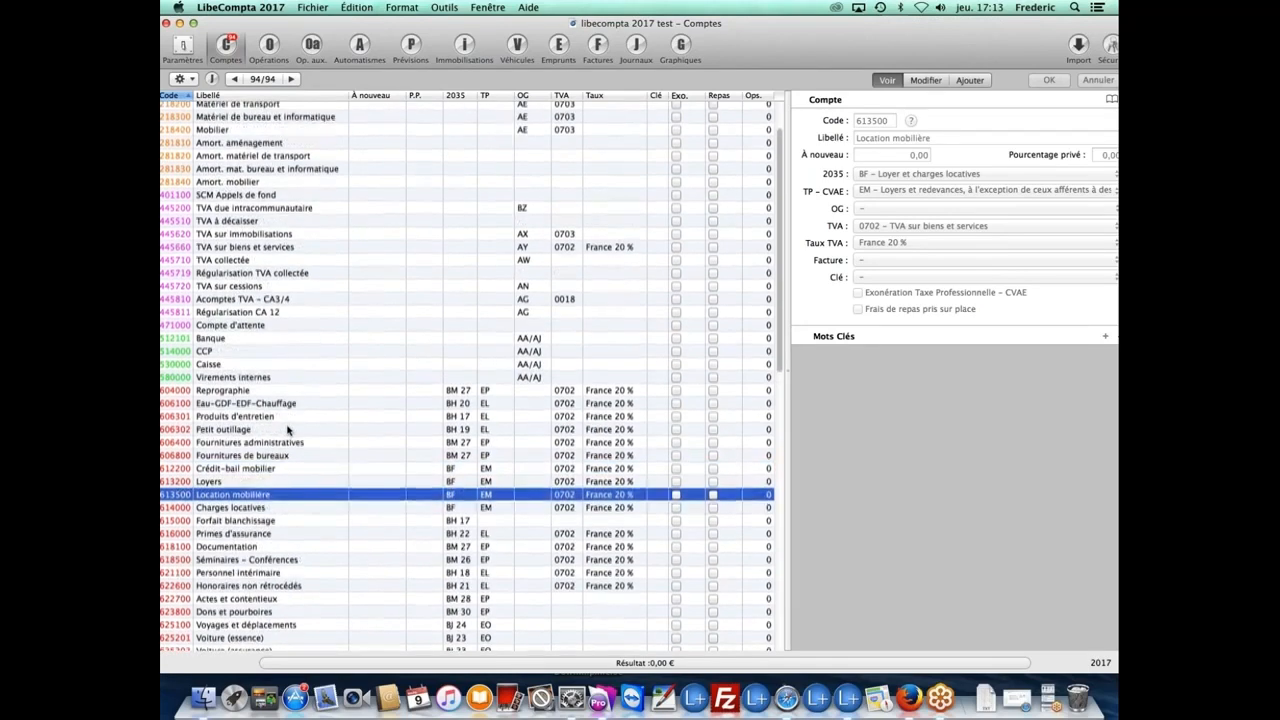
{"action": "scroll", "coordinate": [288, 430], "scroll_direction": "down", "scroll_amount": 3}
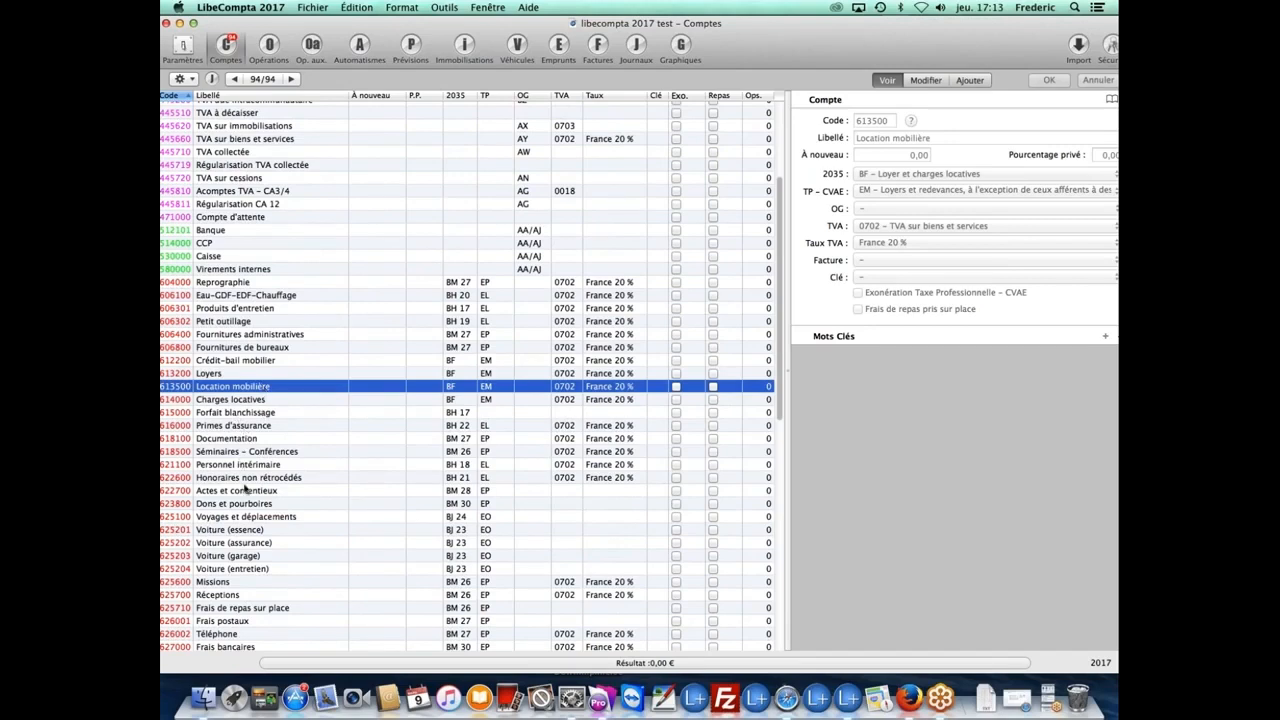
{"action": "scroll", "coordinate": [212, 565], "scroll_direction": "up", "scroll_amount": 1}
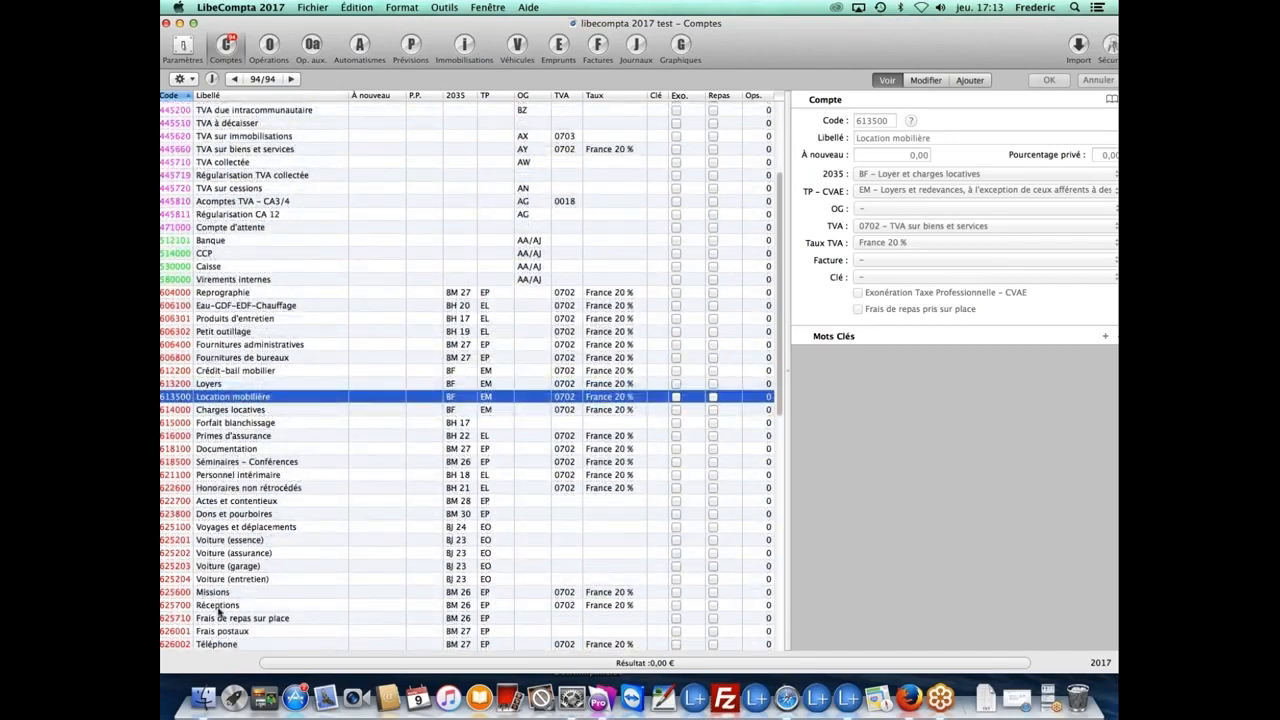
{"action": "left_click", "coordinate": [233, 644]}
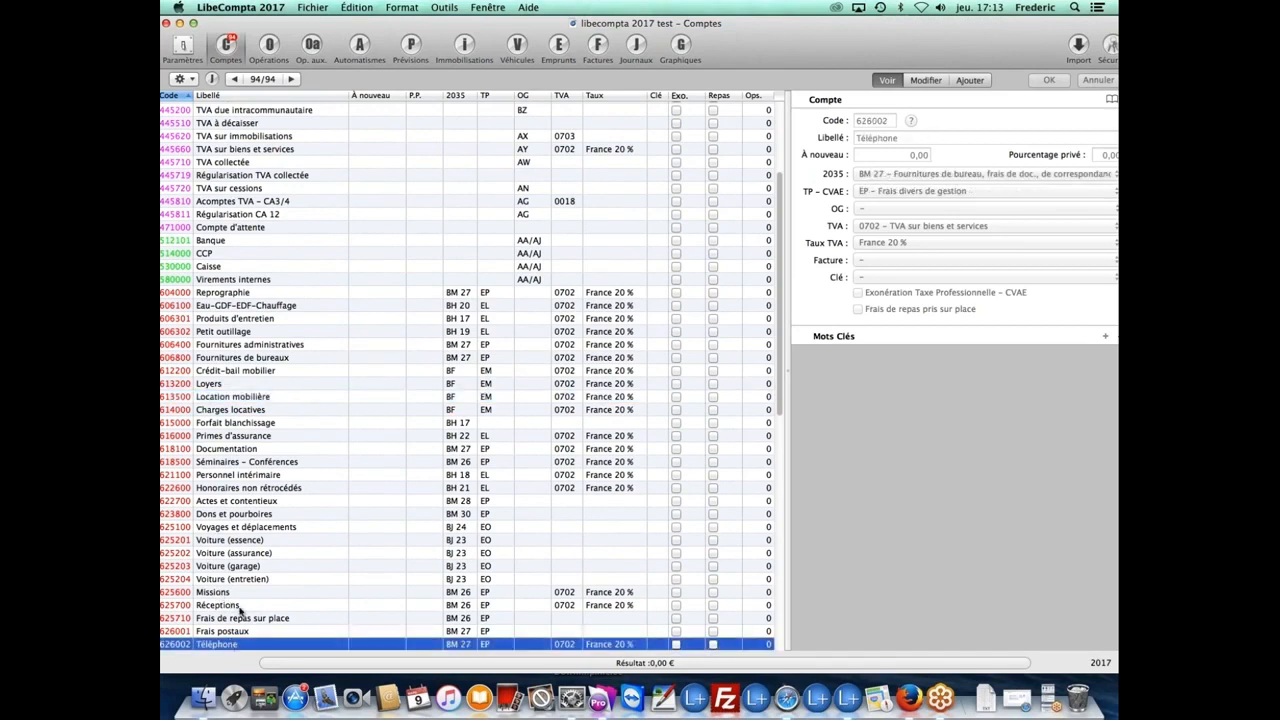
{"action": "scroll", "coordinate": [240, 612], "scroll_direction": "down", "scroll_amount": 8}
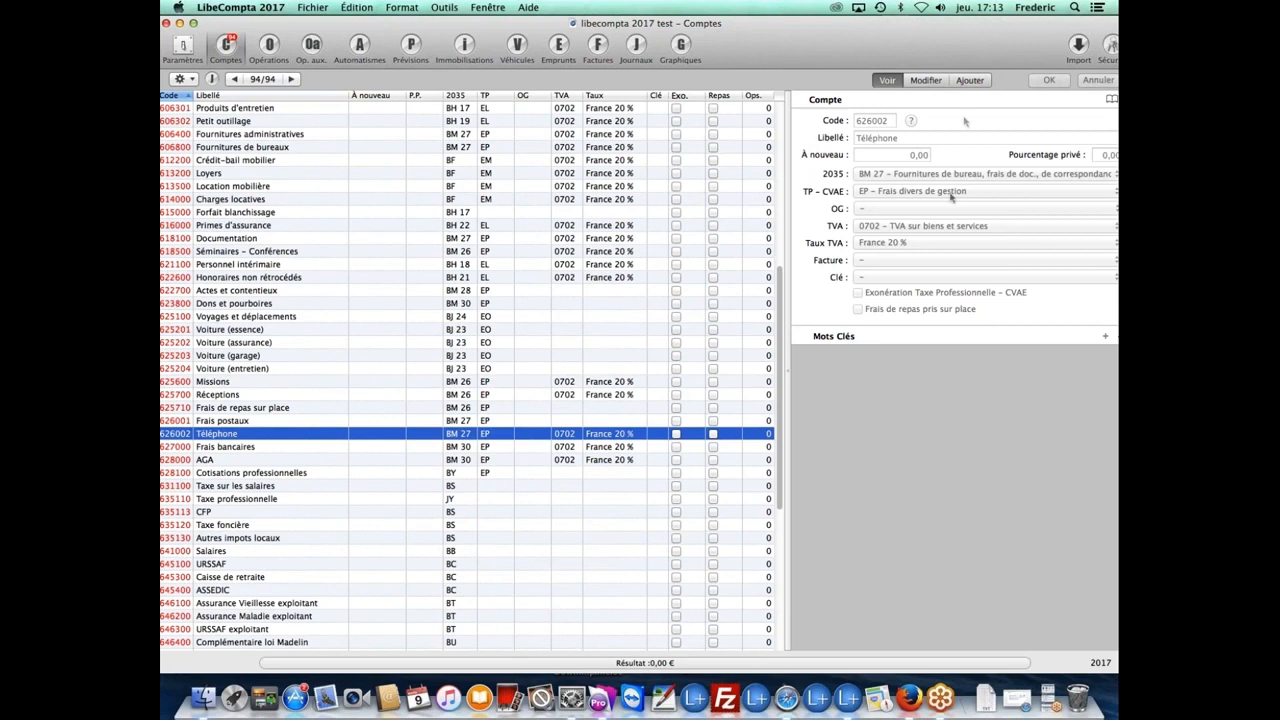
Step: Add a new account 626003, accepting the default Frais postaux label with BM 27 and EP headings
{"action": "left_click", "coordinate": [966, 81]}
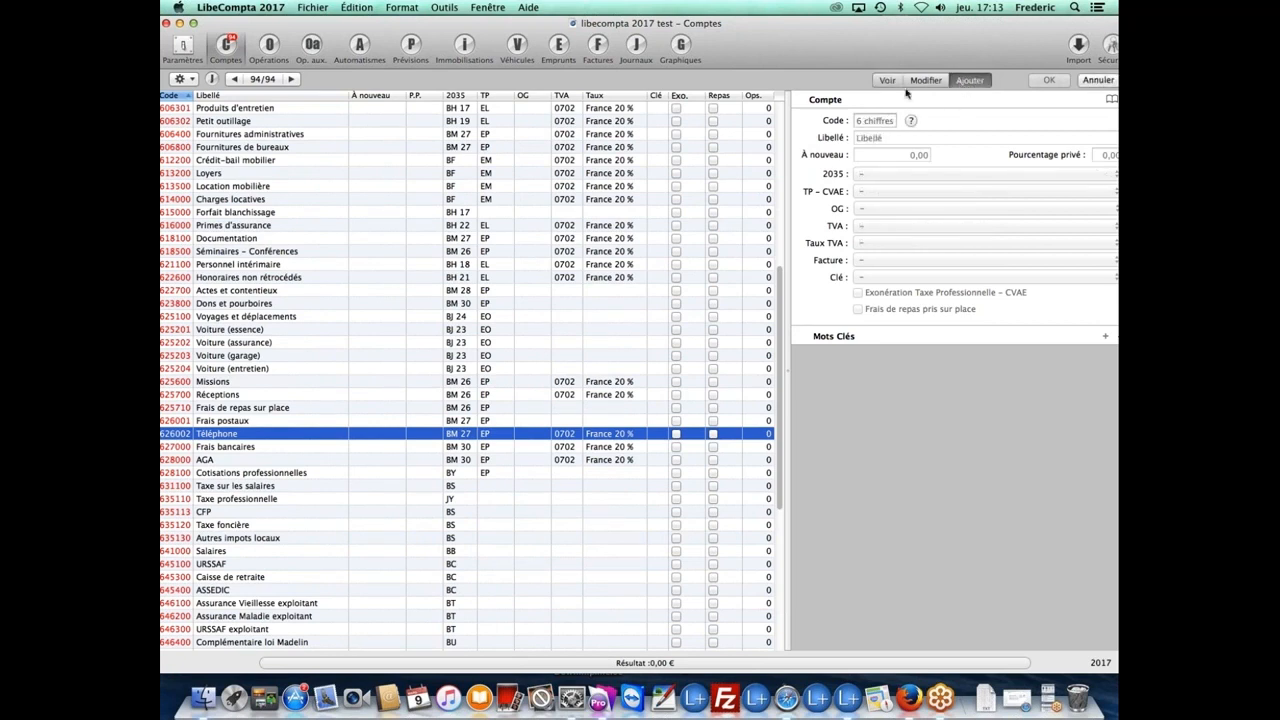
{"action": "left_click", "coordinate": [887, 121]}
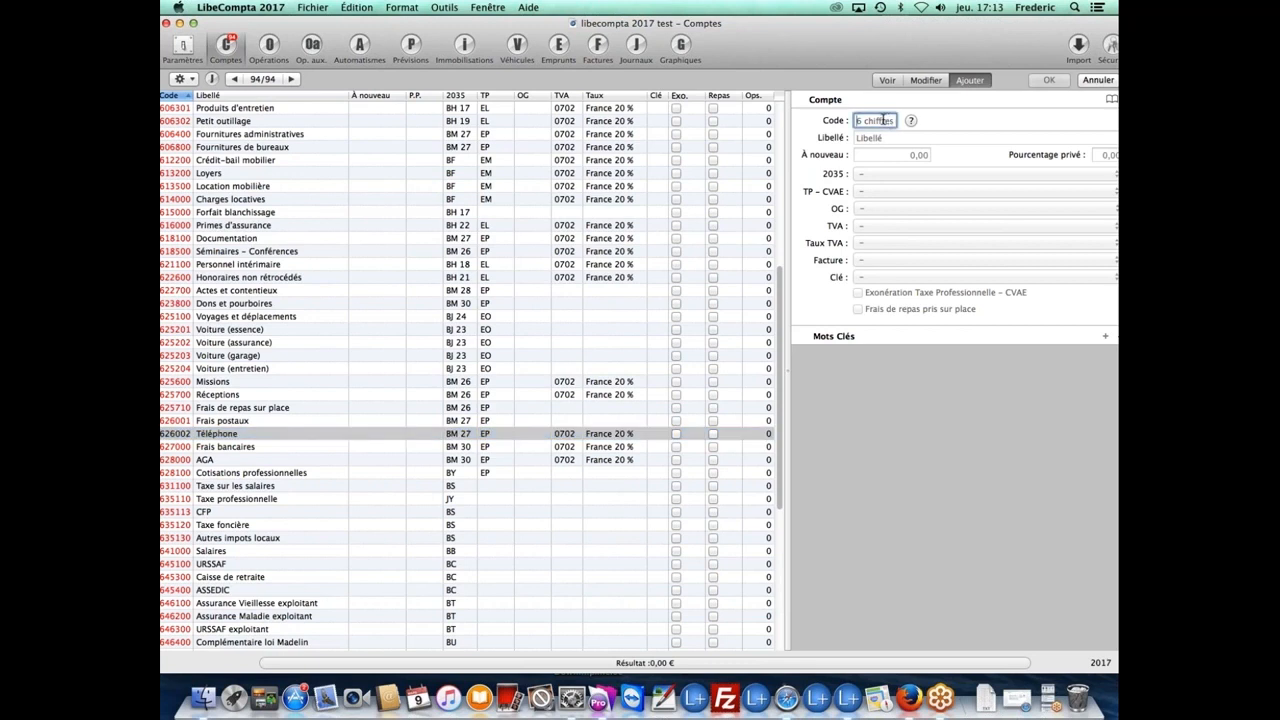
{"action": "type", "text": "626003"}
{"action": "key", "text": "Tab"}
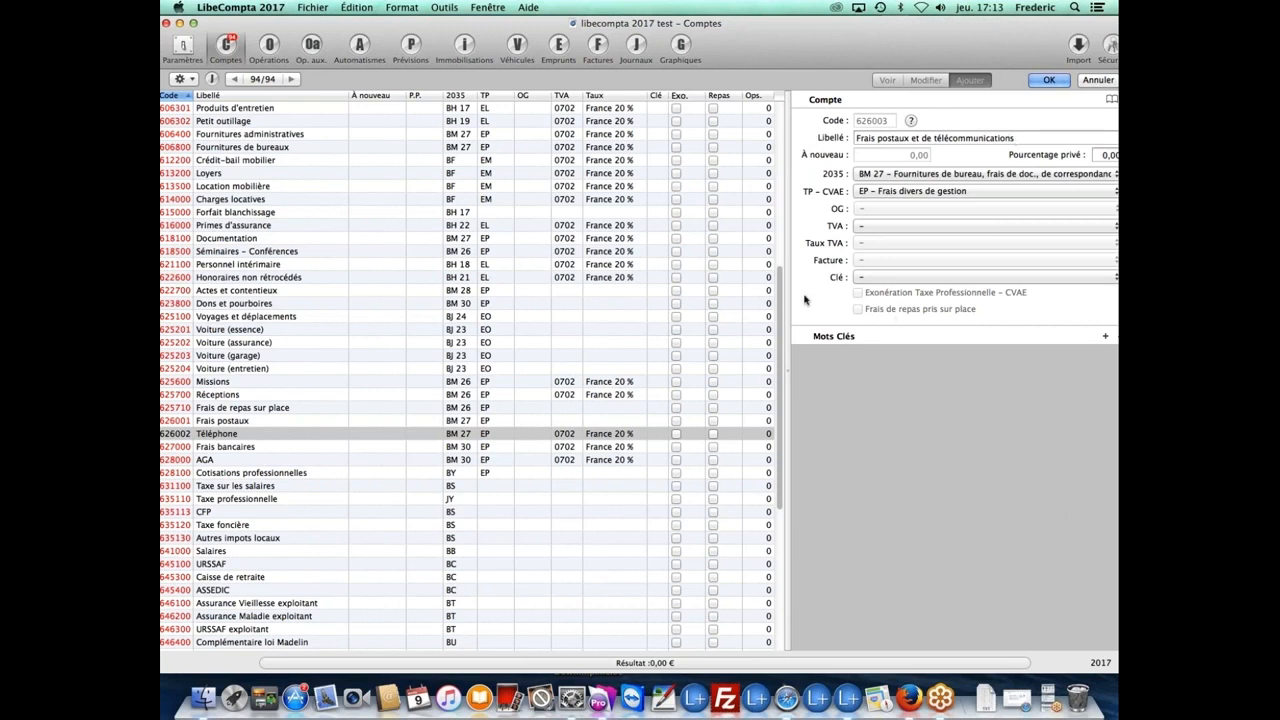
Step: Relabel account 626003 'Frais de liaison Internet' and set its private-use percentage to 50
{"action": "left_click_drag", "start_coordinate": [1021, 138], "coordinate": [813, 136]}
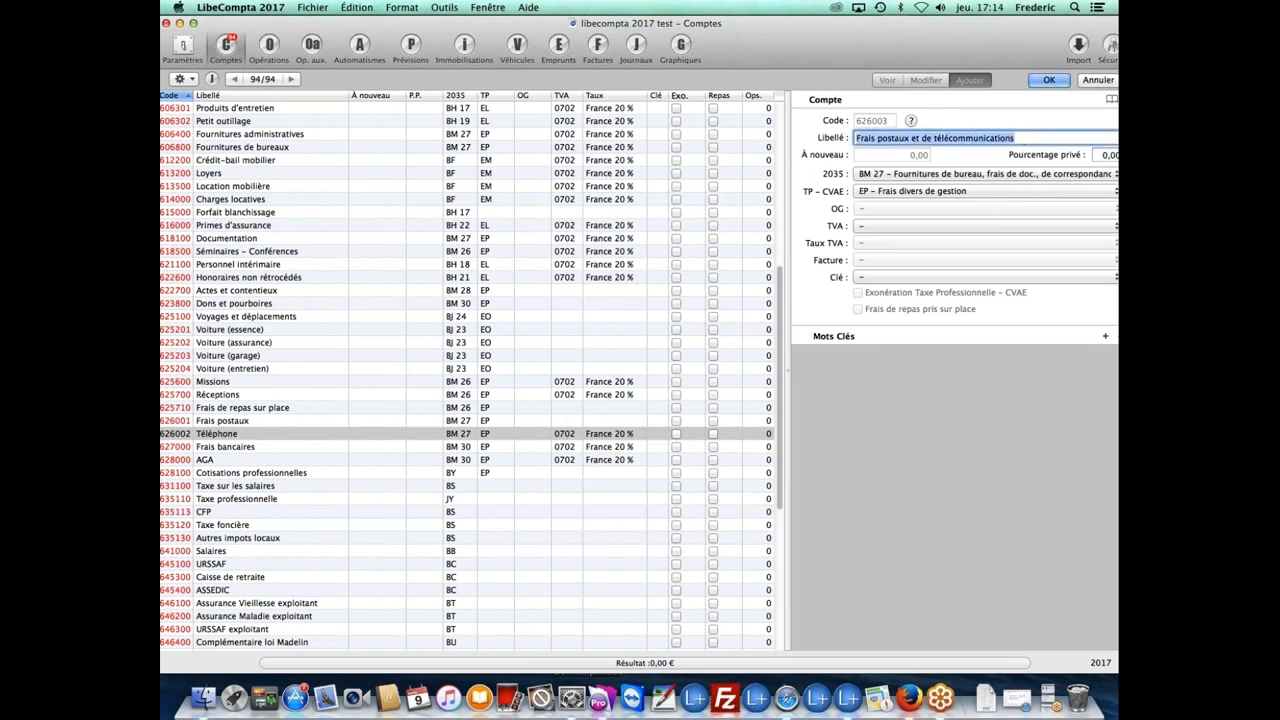
{"action": "type", "text": "Fra"}
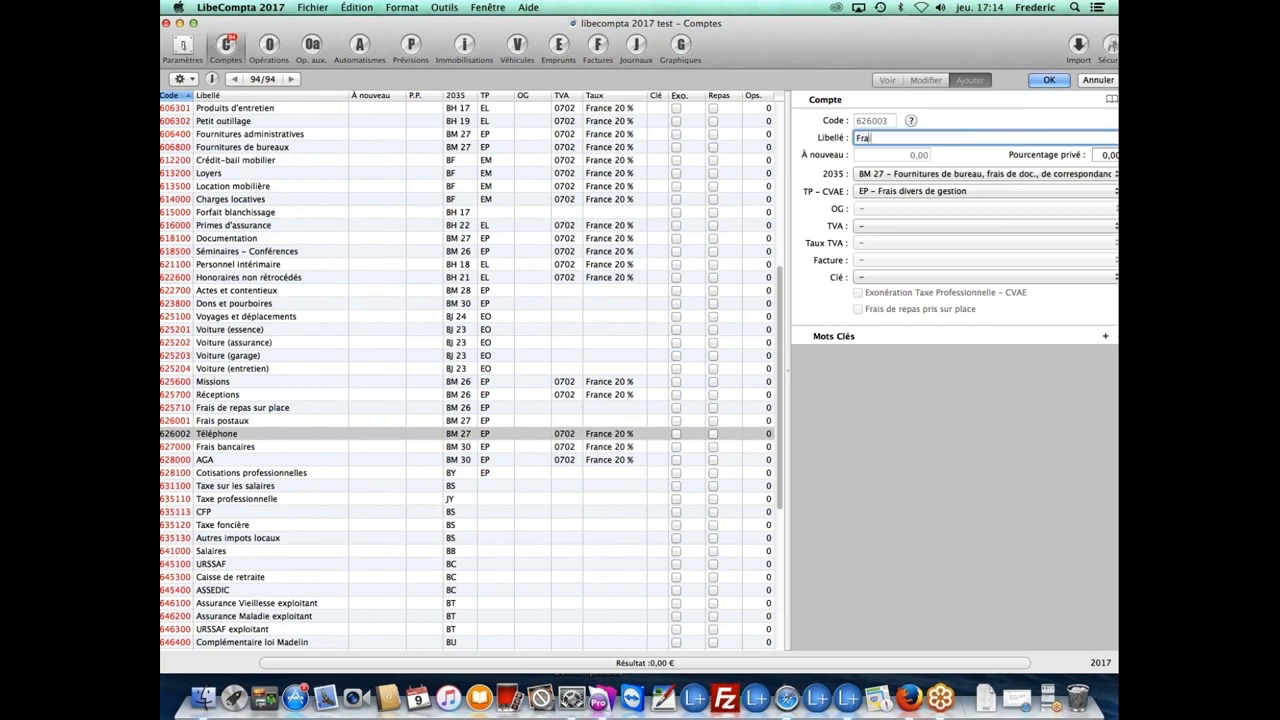
{"action": "type", "text": "is de liaison Internet"}
{"action": "left_click_drag", "start_coordinate": [940, 52], "coordinate": [924, 54]}
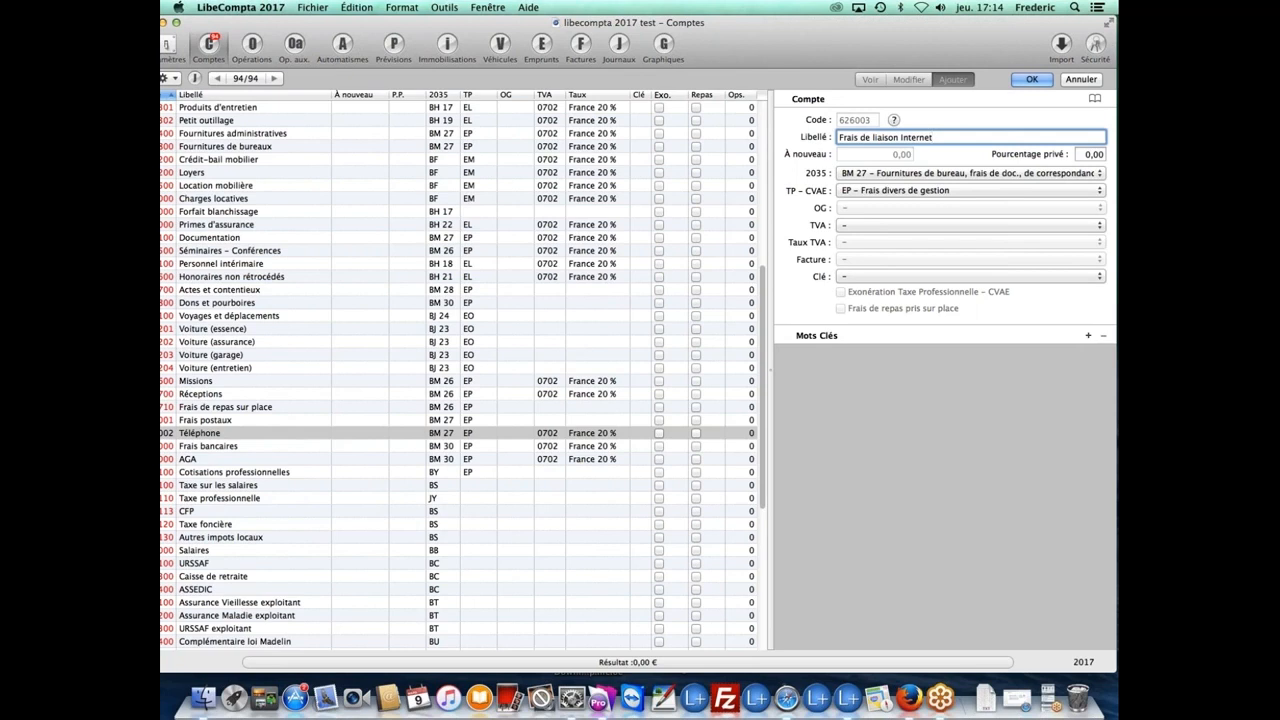
{"action": "left_click", "coordinate": [1080, 154]}
{"action": "double_click", "coordinate": [1080, 154]}
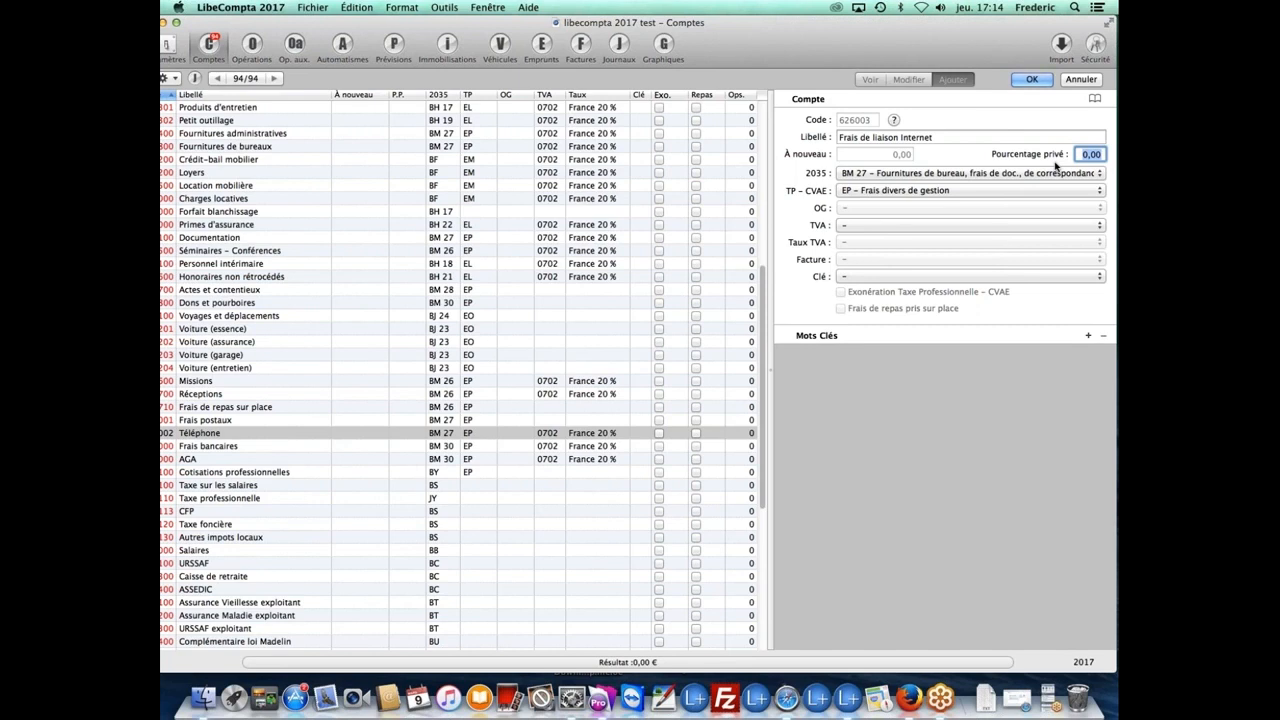
{"action": "type", "text": "50"}
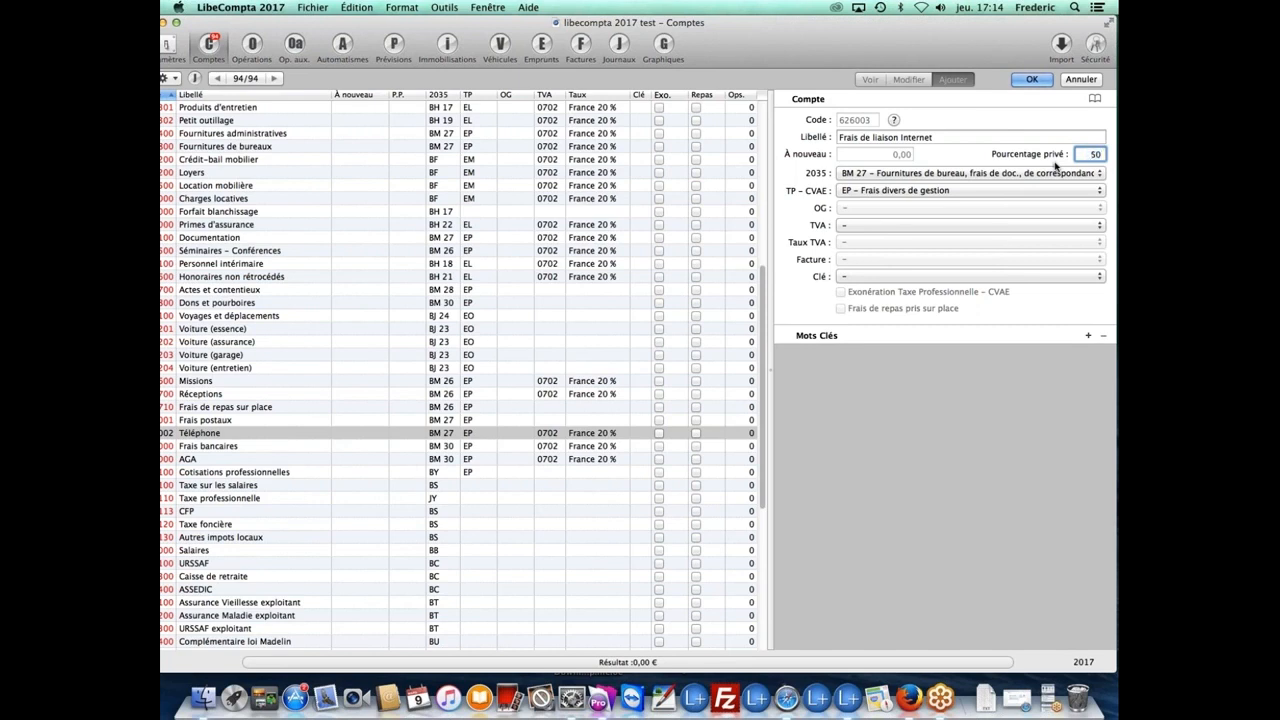
Step: Keep BM 27 as the new account's 2035 heading
{"action": "left_click", "coordinate": [867, 176]}
{"action": "left_click", "coordinate": [867, 176]}
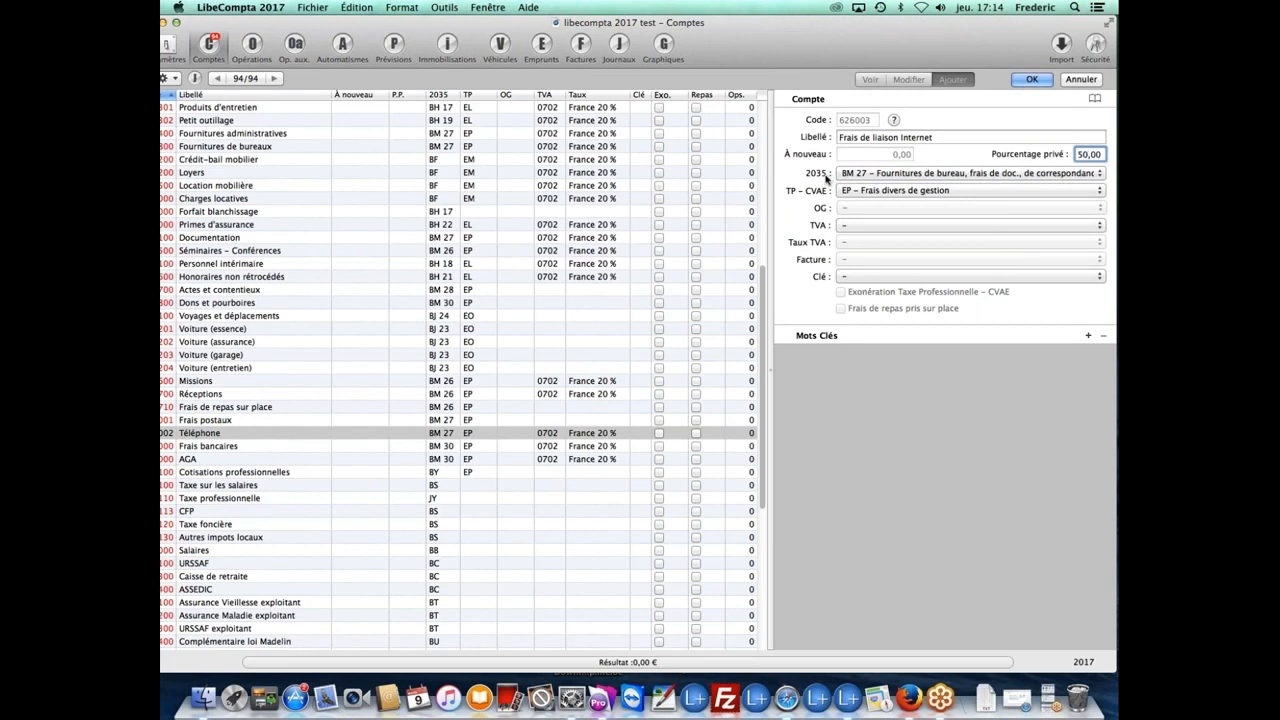
{"action": "left_click", "coordinate": [846, 175]}
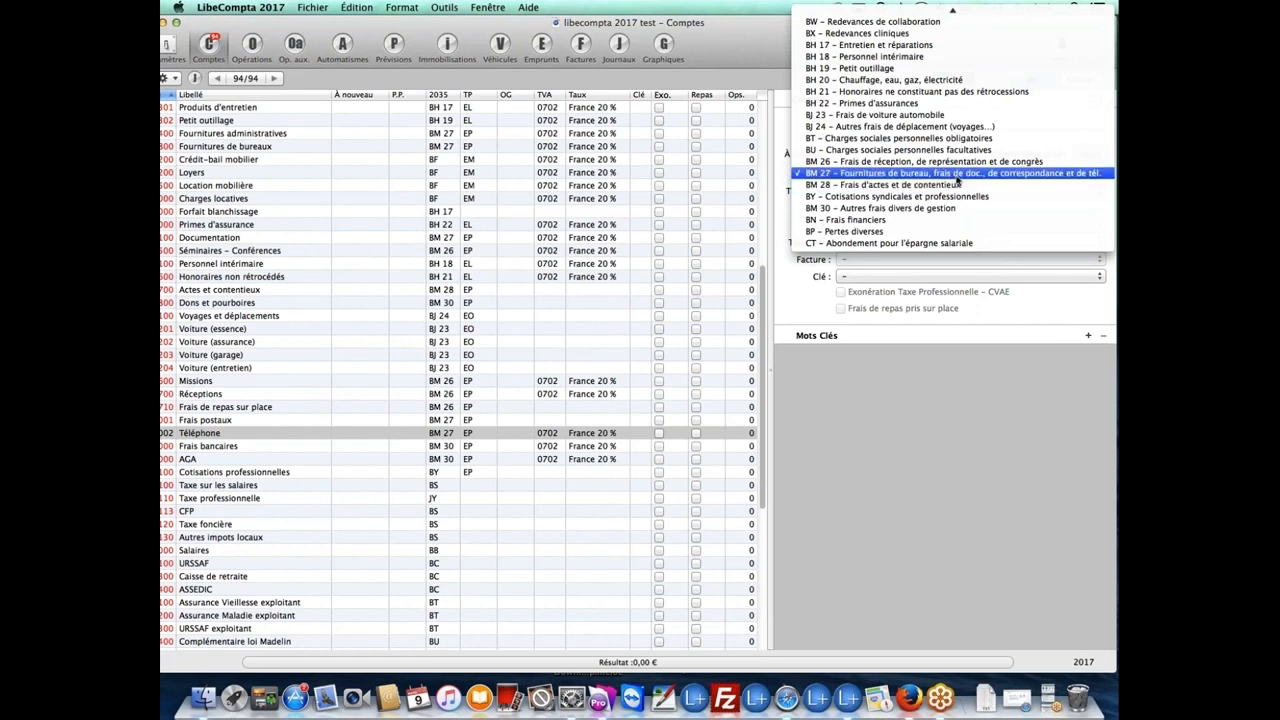
{"action": "left_click", "coordinate": [952, 176]}
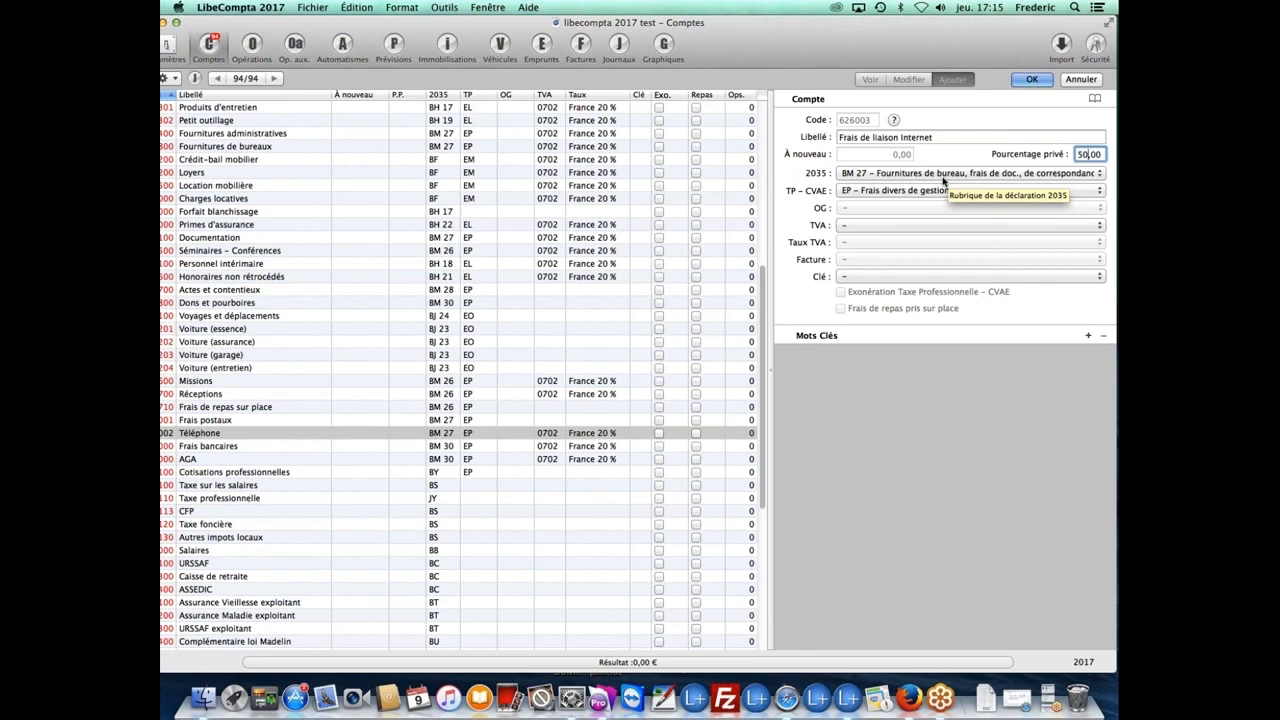
Step: Keep EP – Frais divers de gestion as the TP–CVAE heading
{"action": "left_click", "coordinate": [877, 196]}
{"action": "left_click", "coordinate": [877, 196]}
{"action": "left_click", "coordinate": [877, 196]}
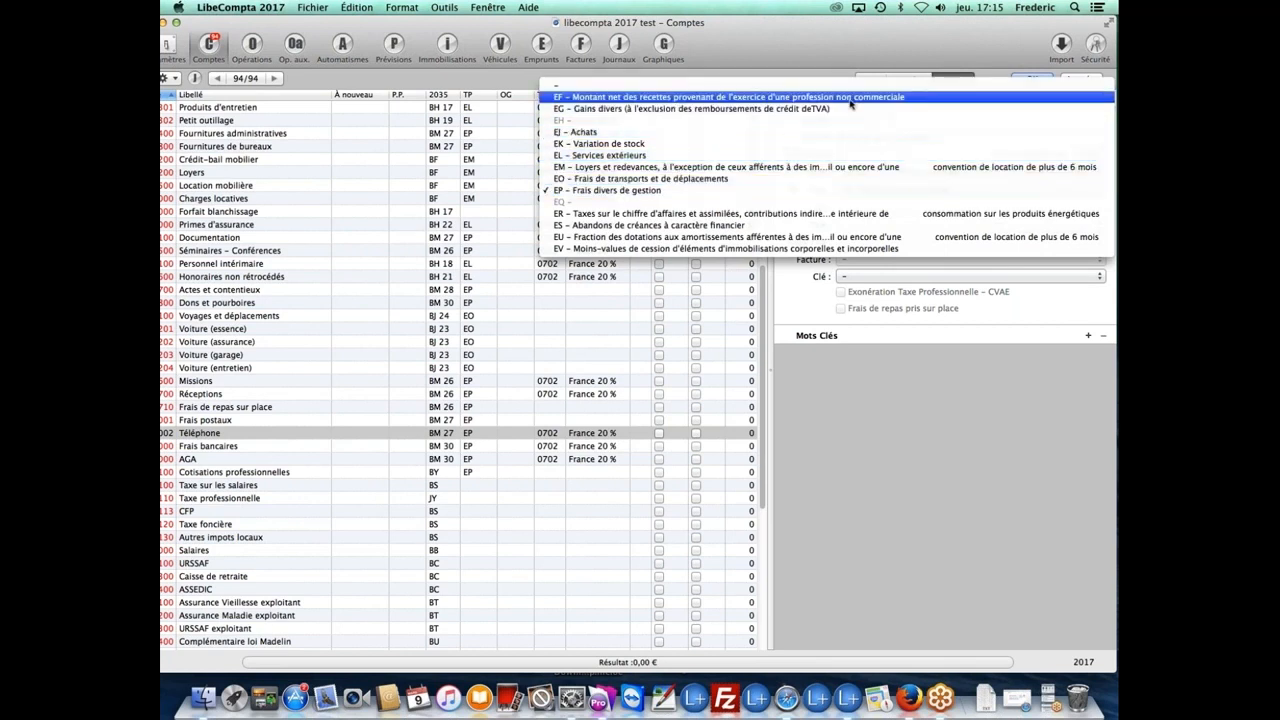
{"action": "left_click", "coordinate": [822, 194]}
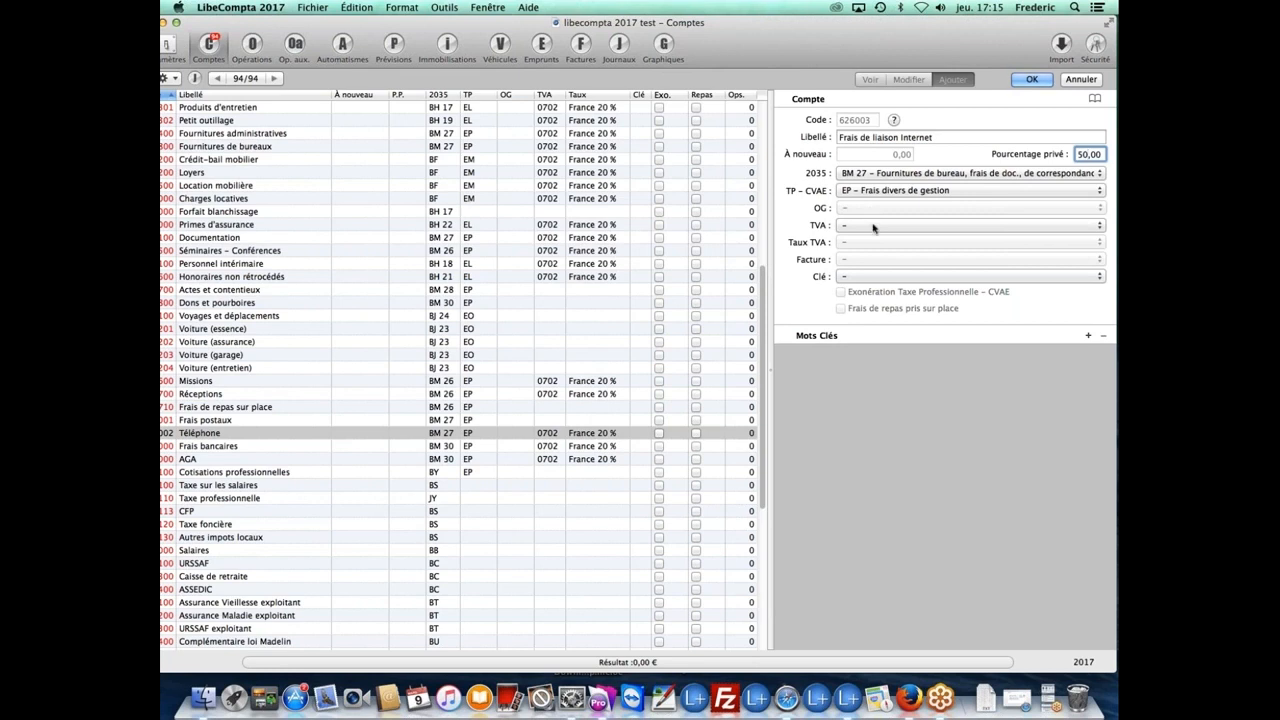
{"action": "left_click", "coordinate": [872, 225]}
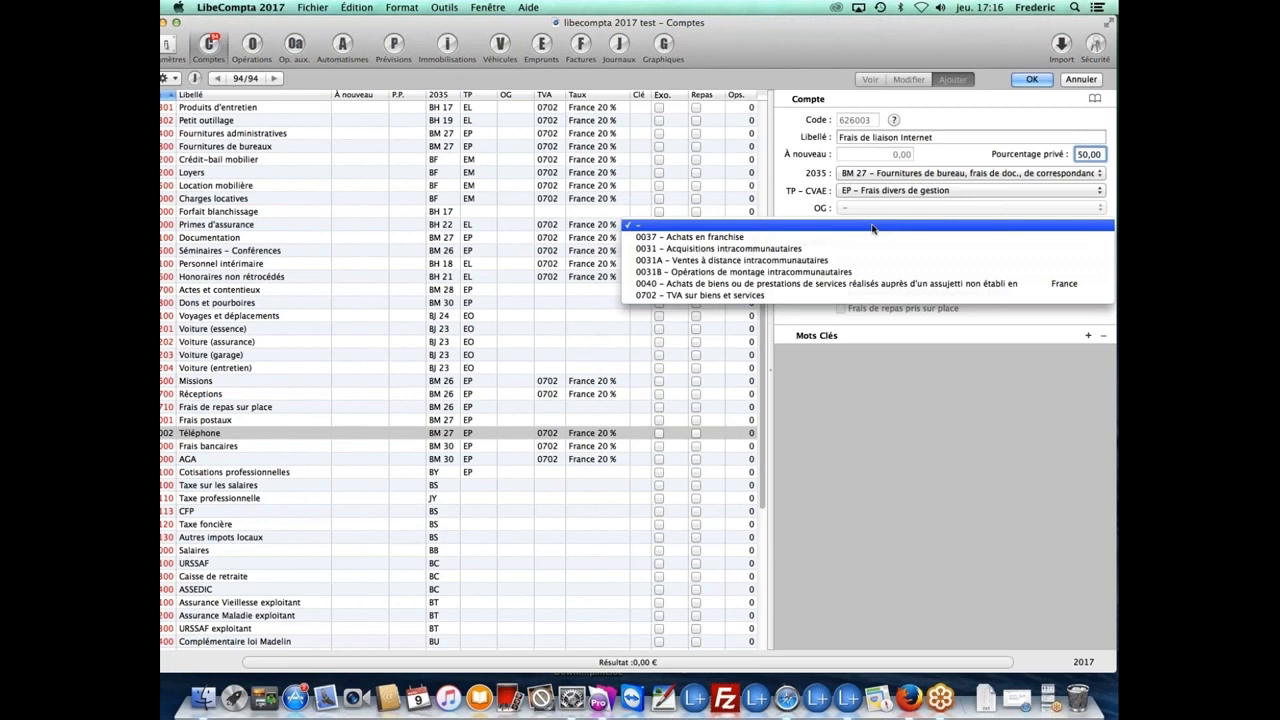
Step: Give account 626003 VAT code 0040 at France 20 %, leave the key unset, and save it
{"action": "left_click", "coordinate": [860, 285]}
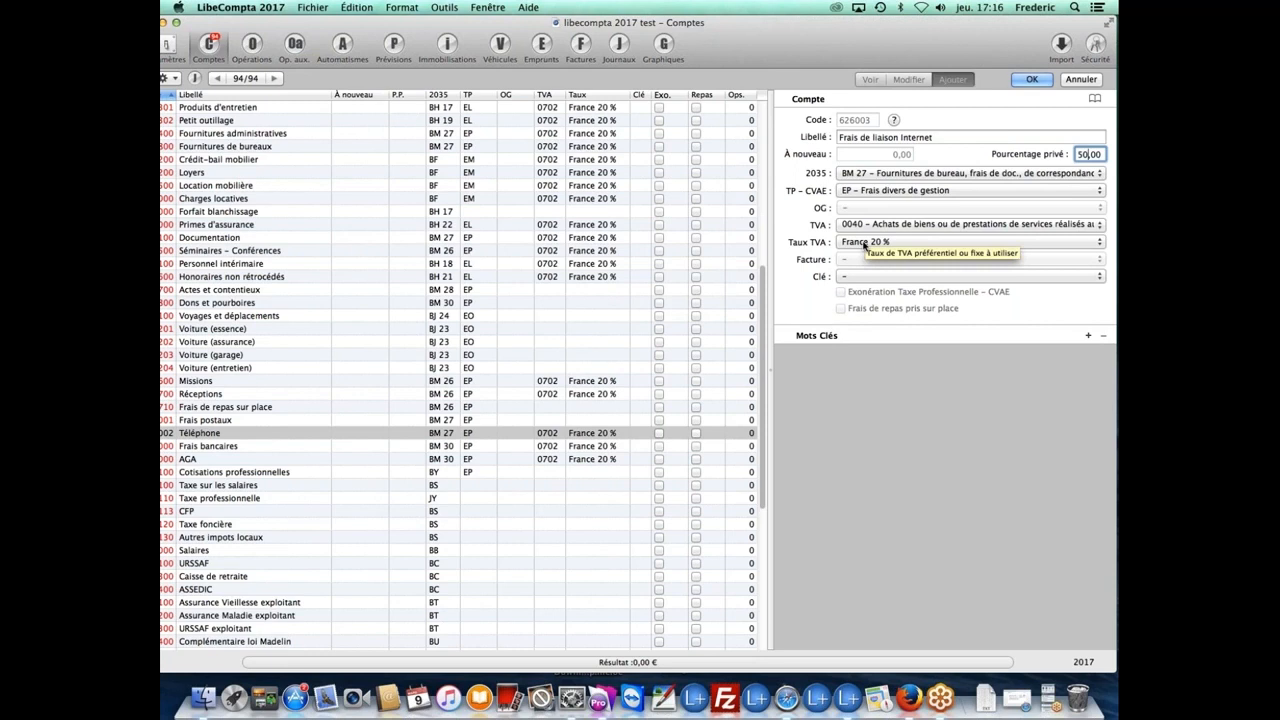
{"action": "left_click", "coordinate": [865, 244]}
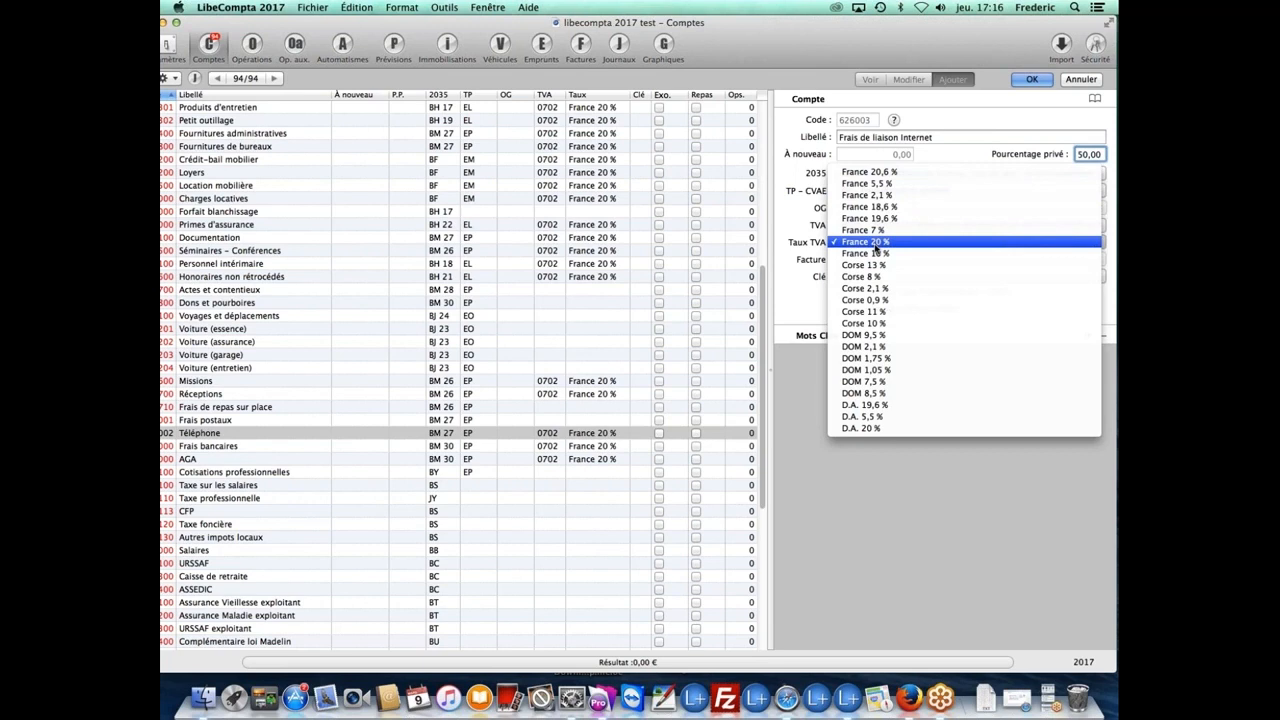
{"action": "left_click", "coordinate": [875, 245]}
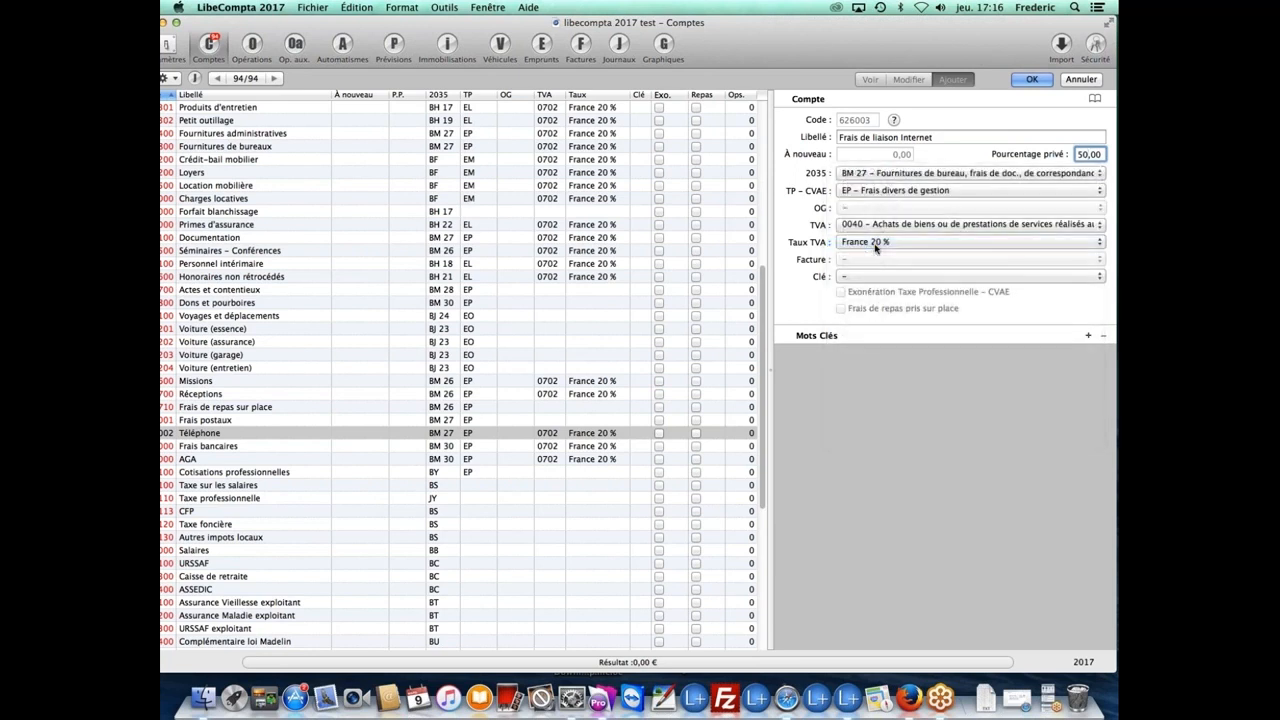
{"action": "left_click", "coordinate": [872, 276]}
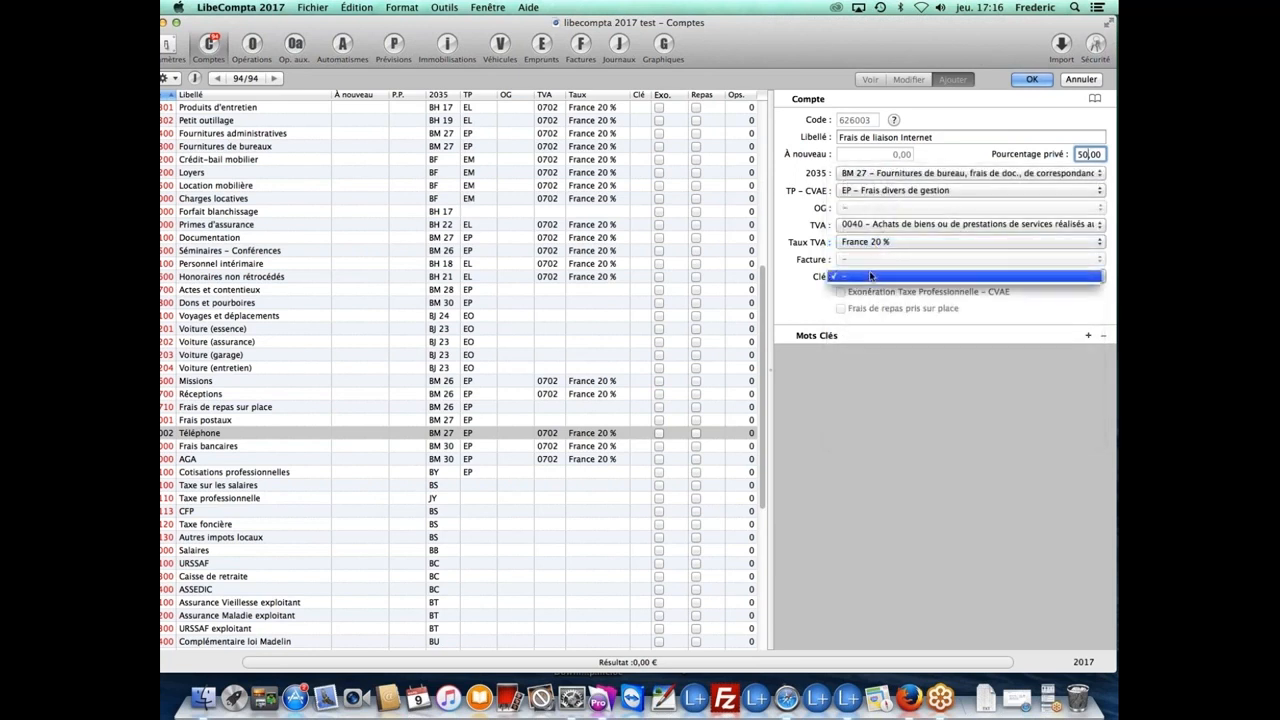
{"action": "left_click", "coordinate": [872, 263]}
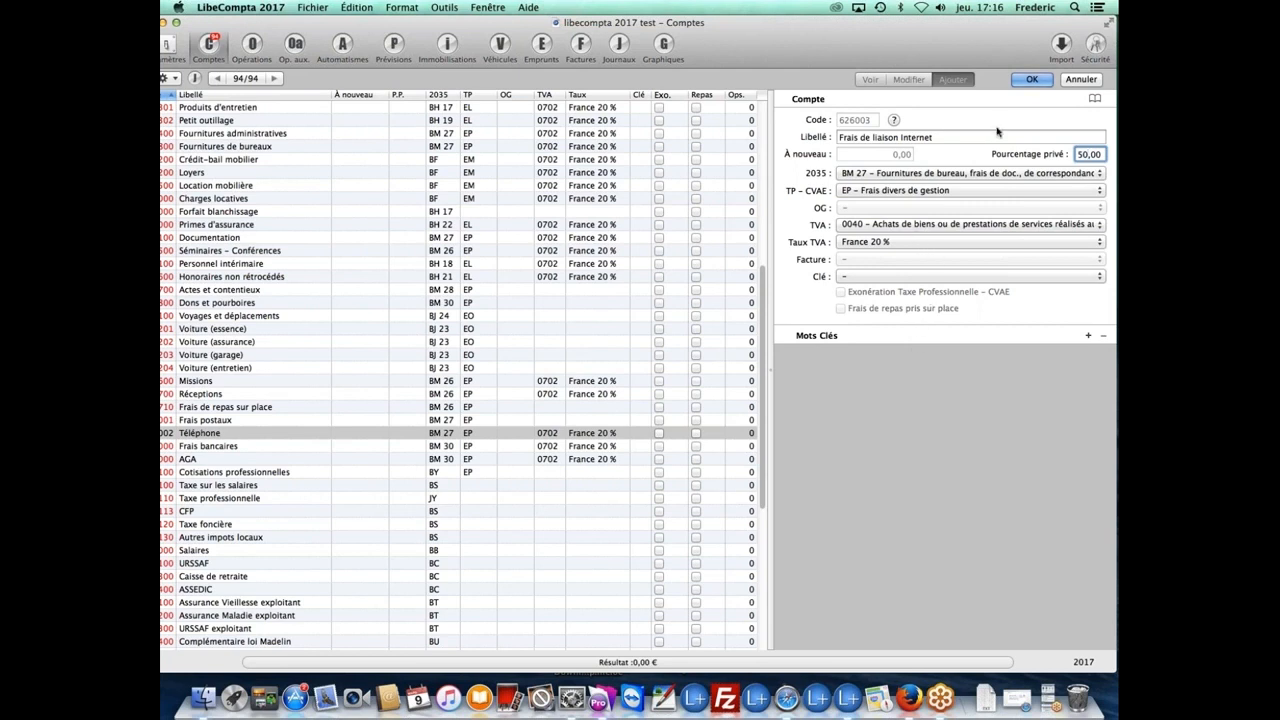
{"action": "left_click", "coordinate": [1029, 80]}
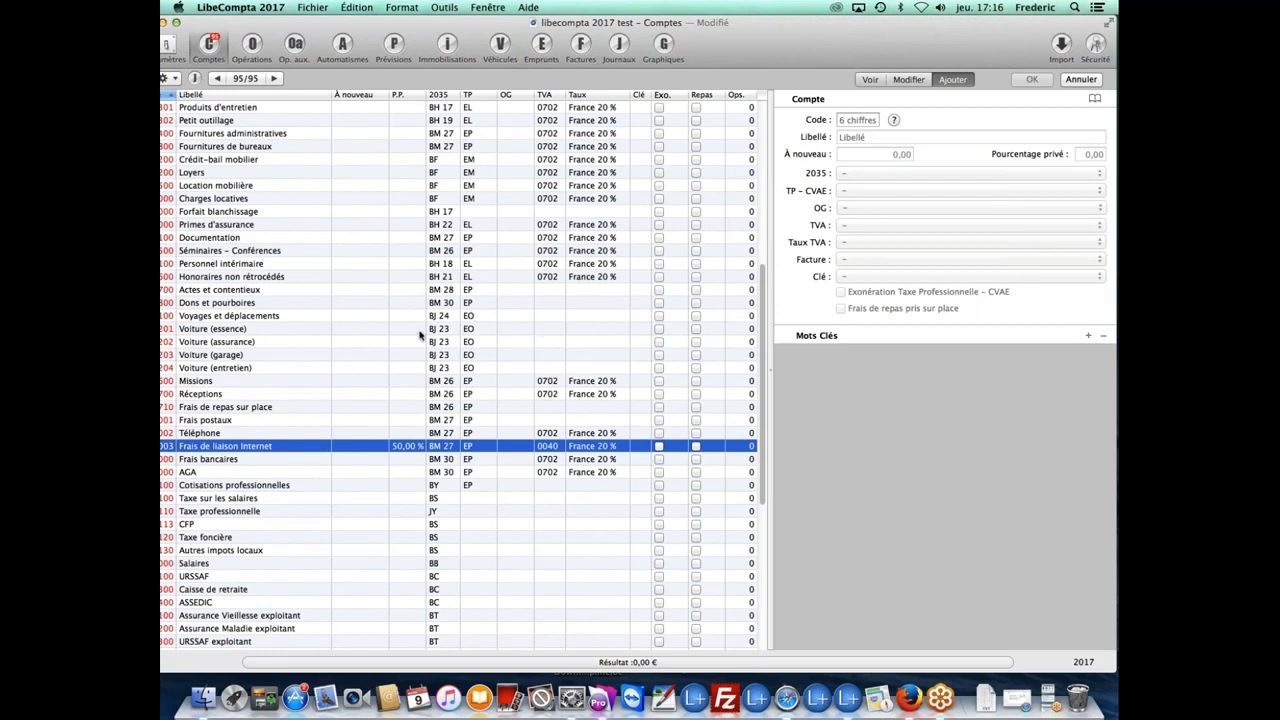
Step: Select the 512101 Banque treasury account and begin a new account code entry
{"action": "left_click_drag", "start_coordinate": [469, 24], "coordinate": [488, 23]}
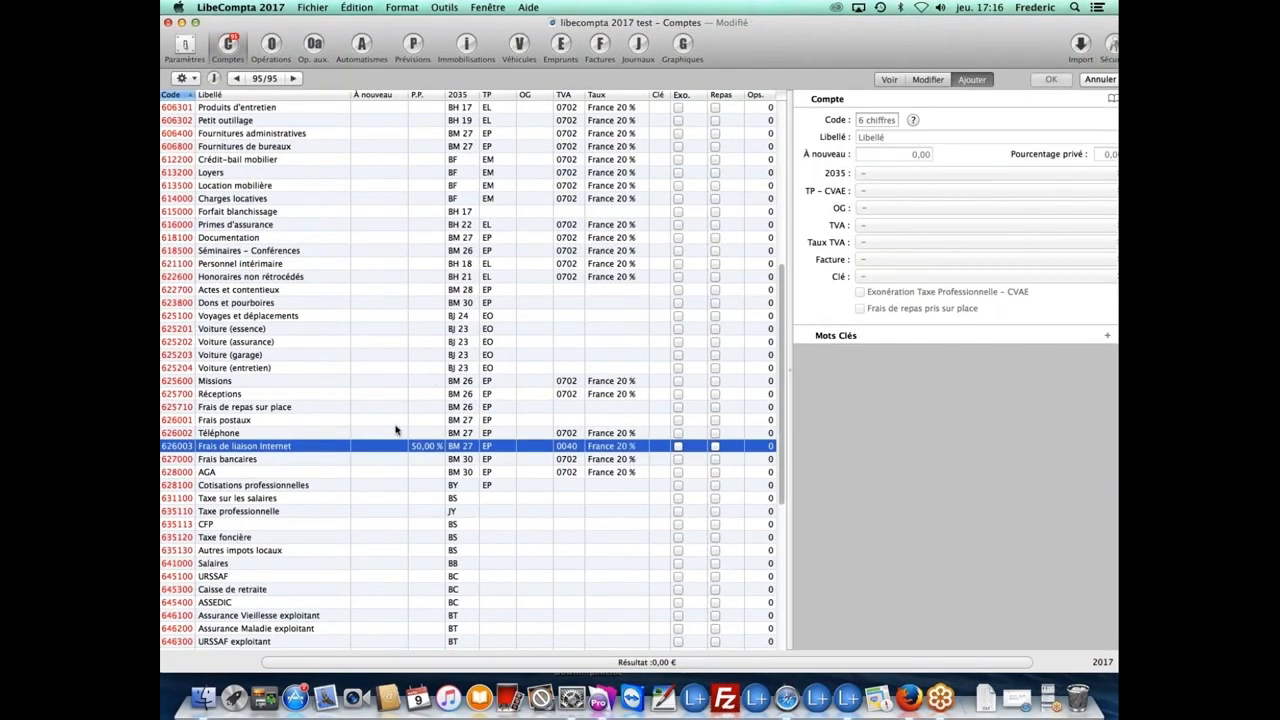
{"action": "scroll", "coordinate": [391, 430], "scroll_direction": "down", "scroll_amount": 1}
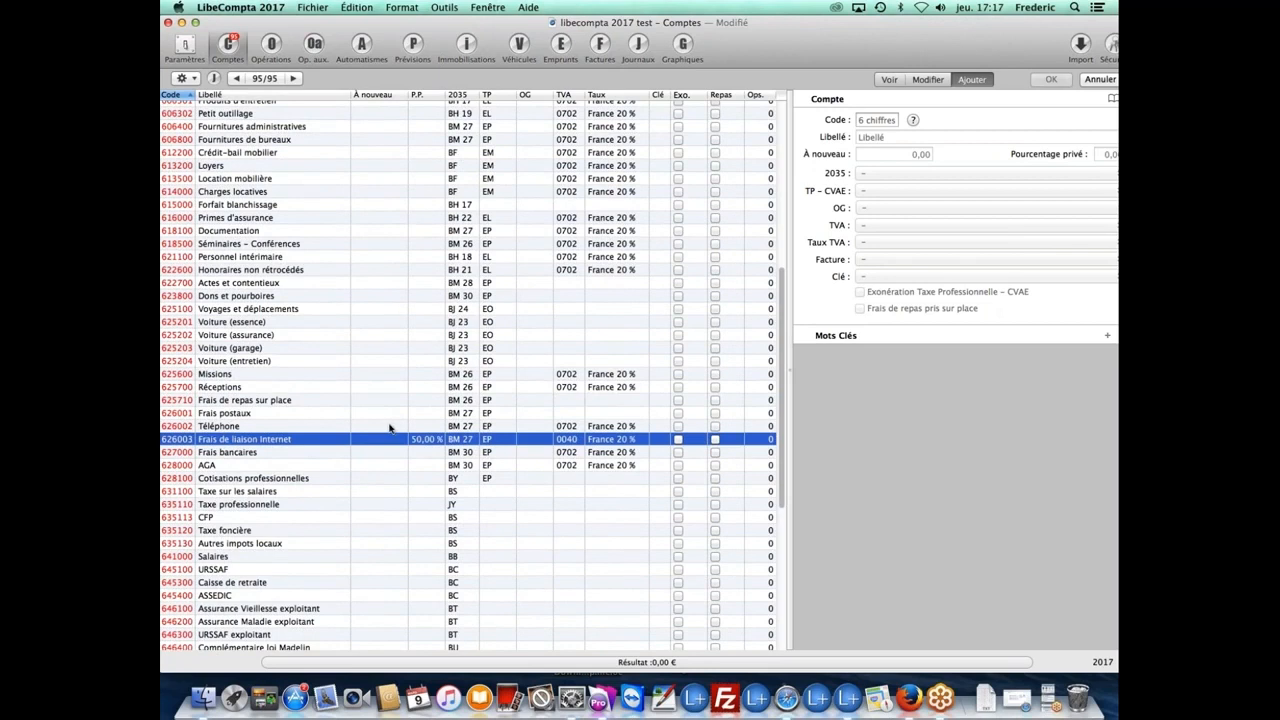
{"action": "scroll", "coordinate": [390, 428], "scroll_direction": "up", "scroll_amount": 1}
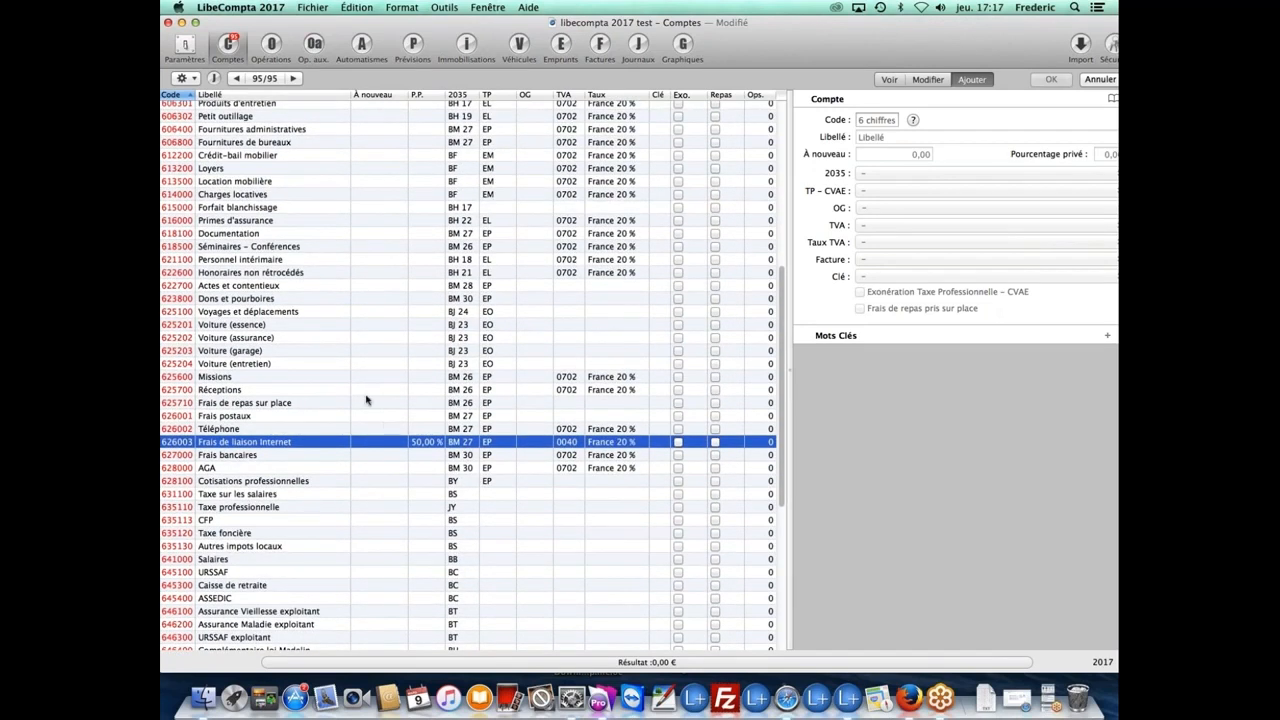
{"action": "scroll", "coordinate": [312, 370], "scroll_direction": "down", "scroll_amount": 5}
{"action": "scroll", "coordinate": [312, 370], "scroll_direction": "up", "scroll_amount": 10}
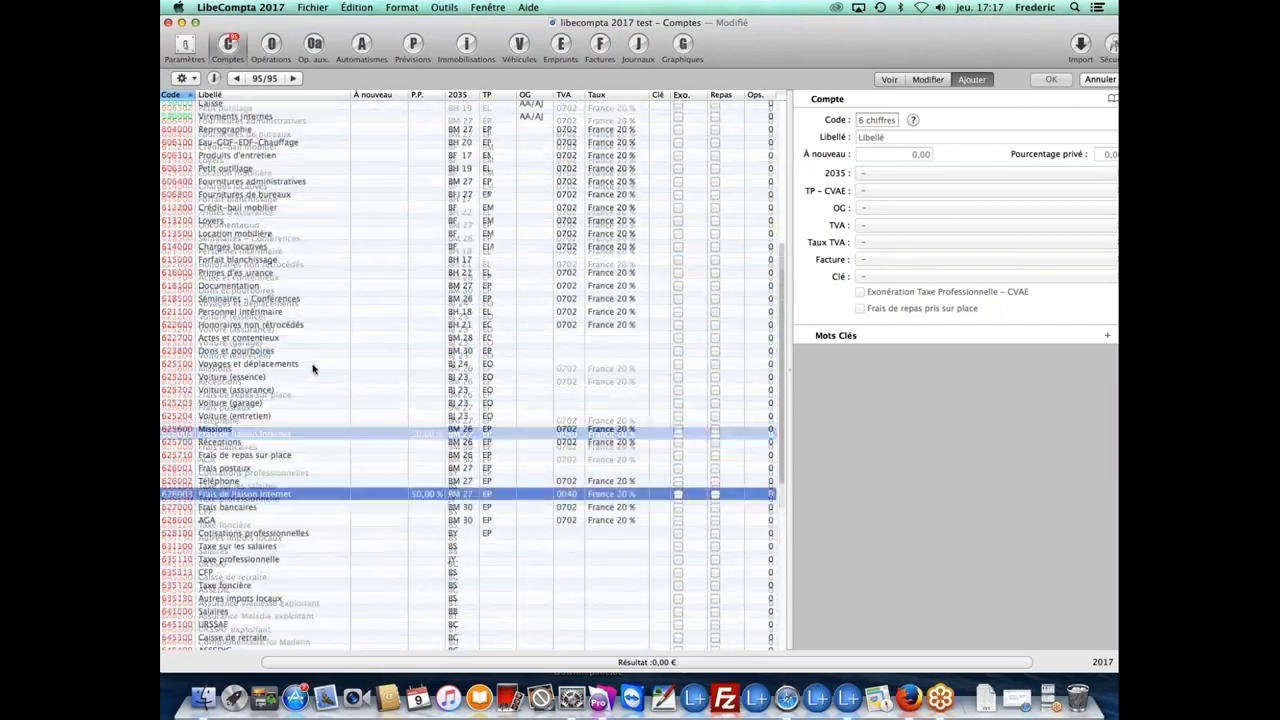
{"action": "scroll", "coordinate": [312, 369], "scroll_direction": "up", "scroll_amount": 2}
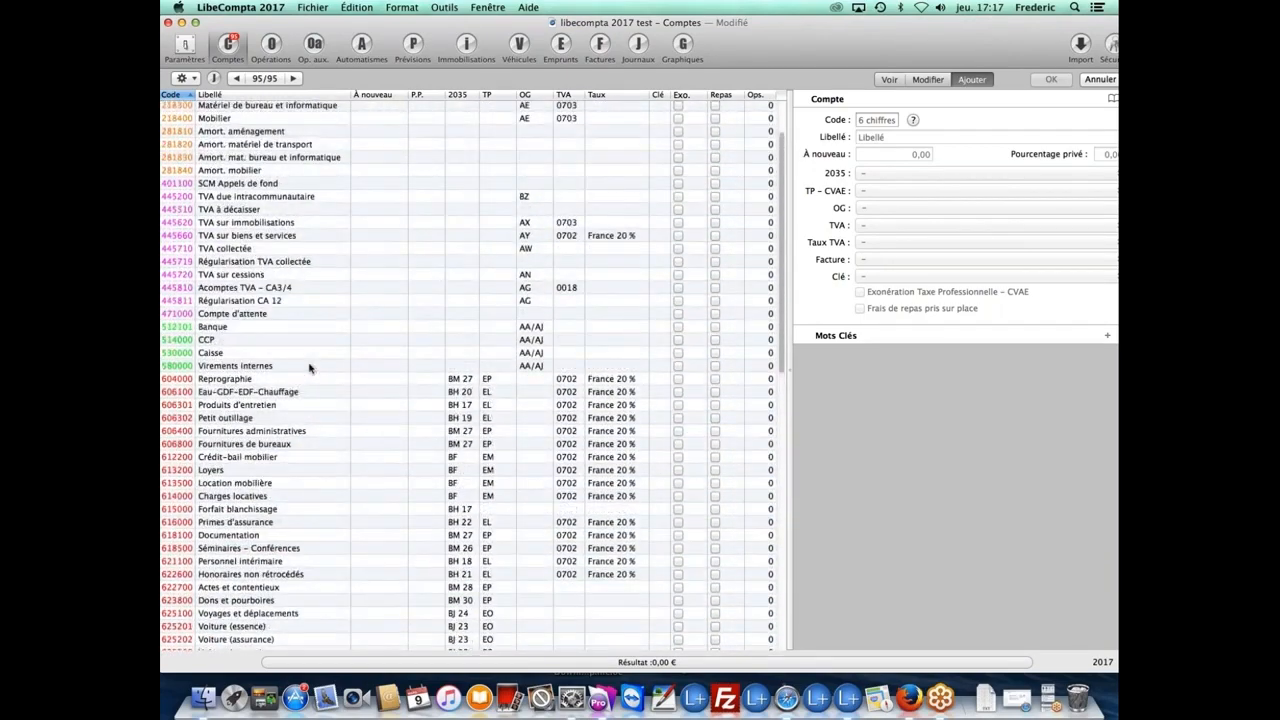
{"action": "left_click", "coordinate": [264, 330]}
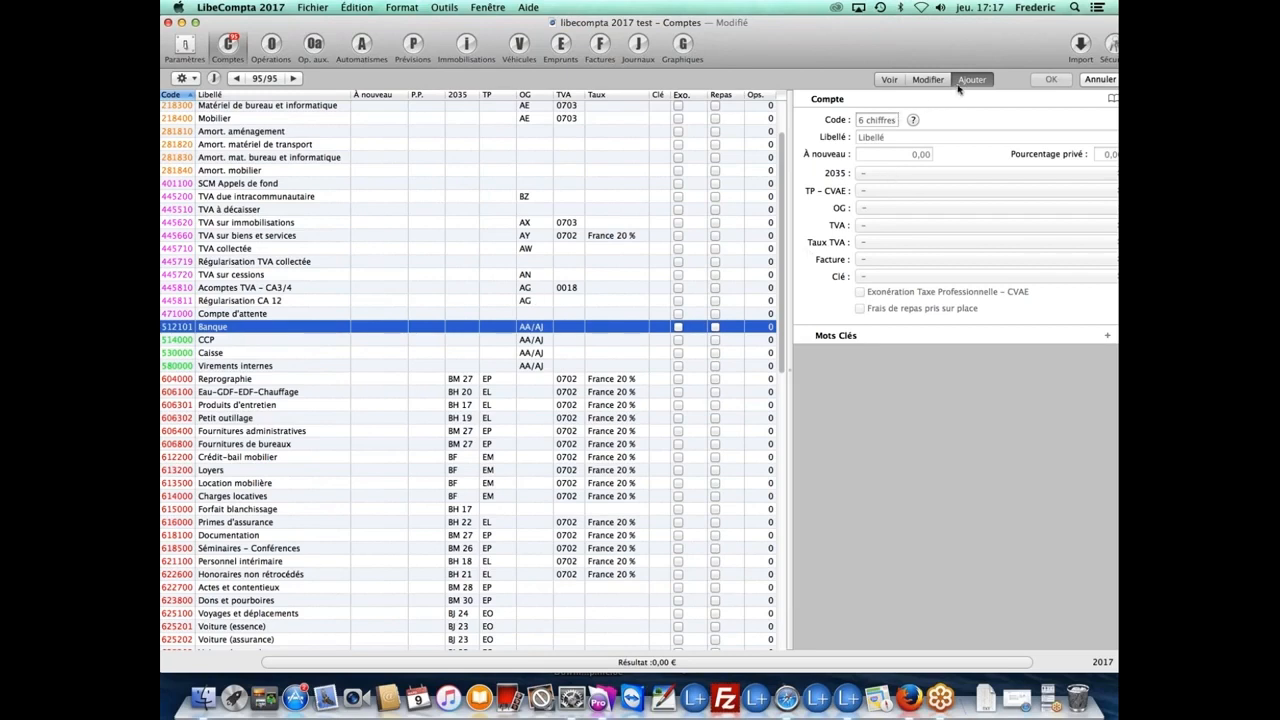
{"action": "left_click", "coordinate": [879, 124]}
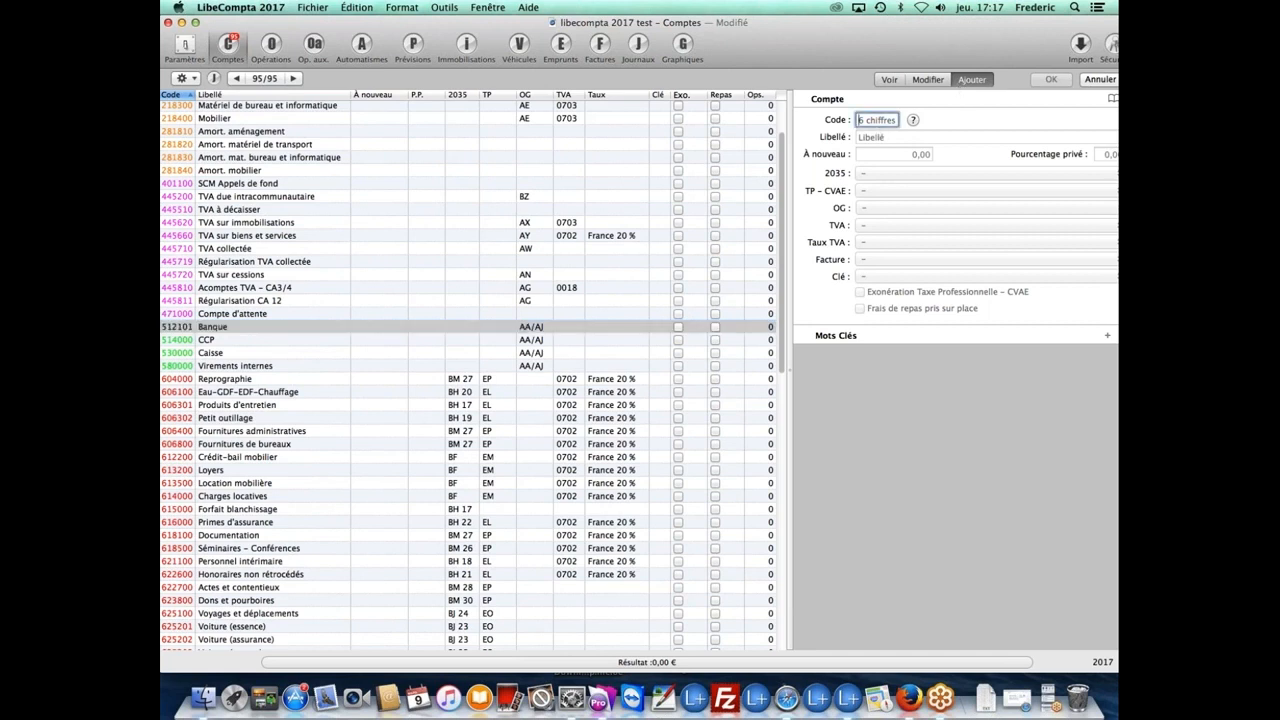
Step: Enter code 512102, label BNP PARIBS and opening balance 10520
{"action": "type", "text": "512102"}
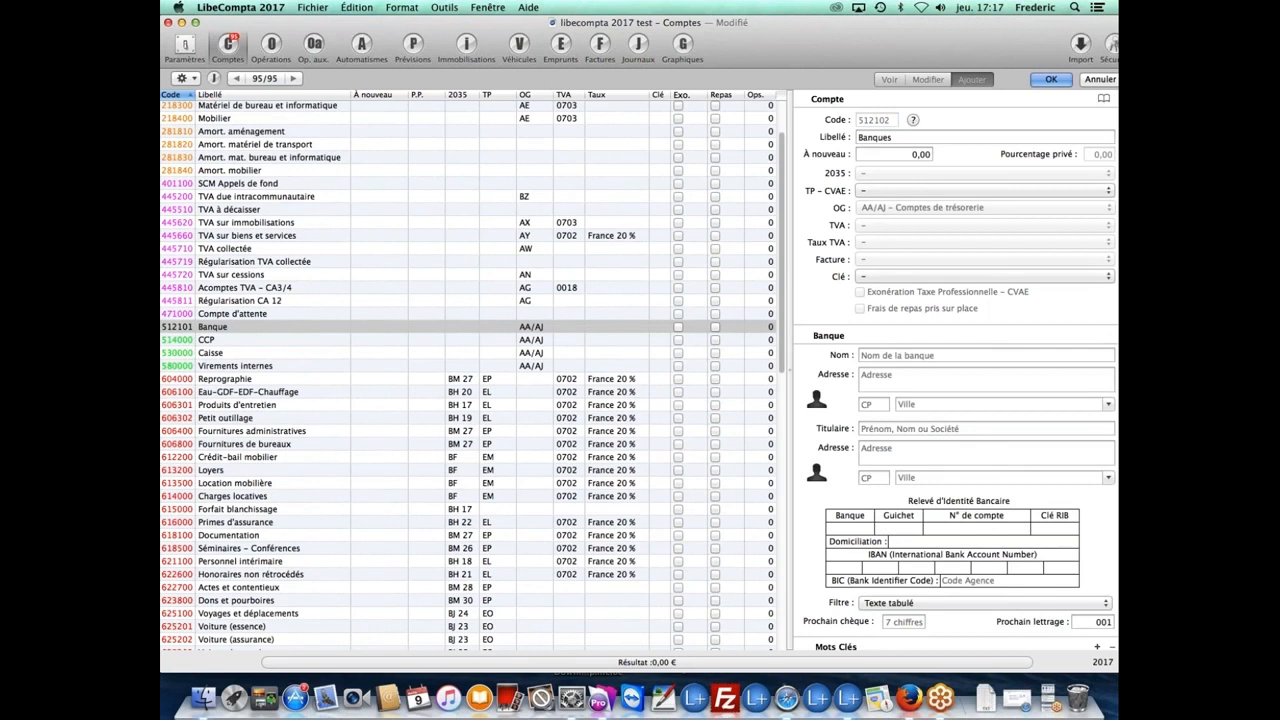
{"action": "left_click", "coordinate": [889, 137]}
{"action": "left_click_drag", "start_coordinate": [889, 137], "coordinate": [854, 137]}
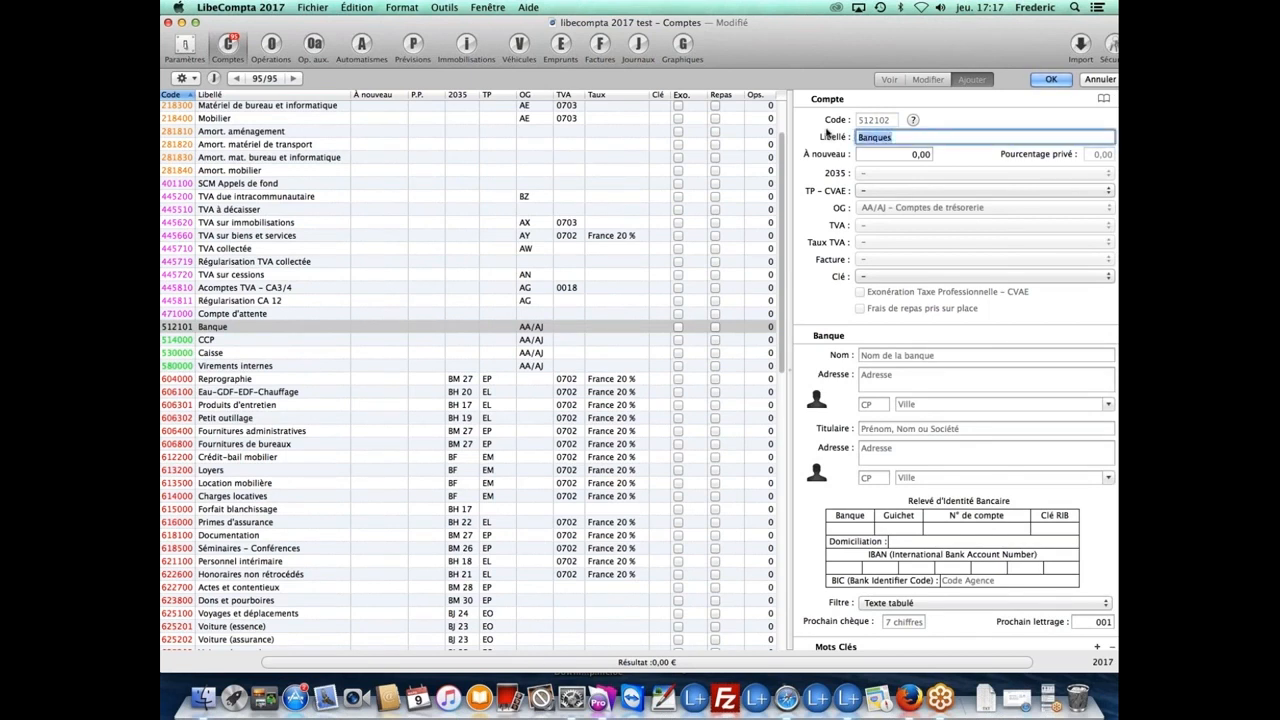
{"action": "type", "text": "BNP PARIBS"}
{"action": "key", "text": "Tab"}
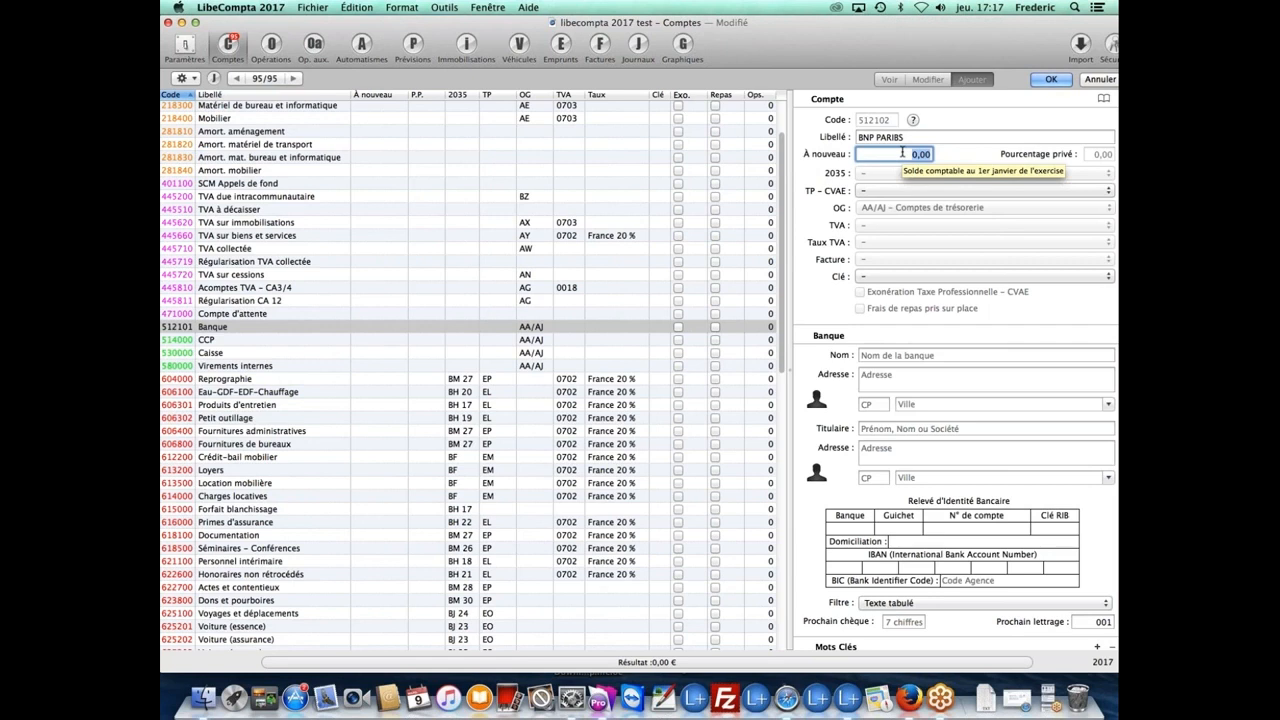
{"action": "type", "text": "10520"}
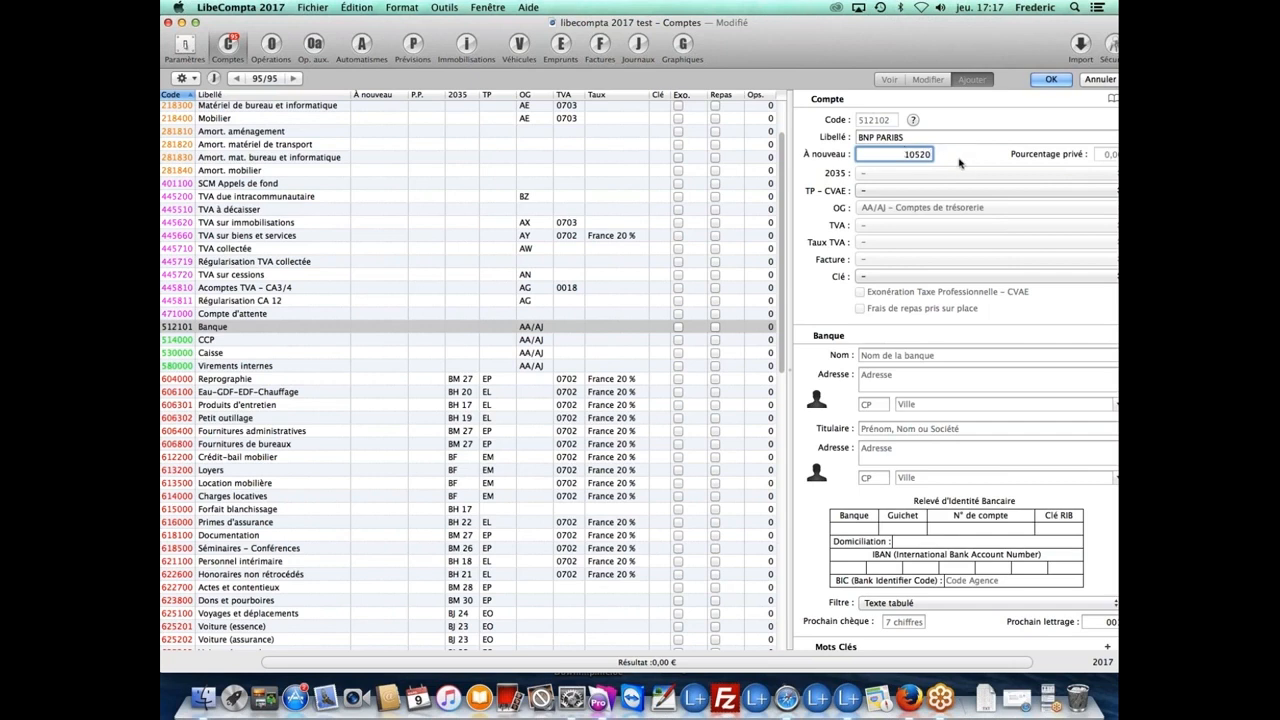
Step: Leave the TP–CVAE and 2035 headings unset for the bank account
{"action": "left_click", "coordinate": [938, 189]}
{"action": "left_click", "coordinate": [932, 190]}
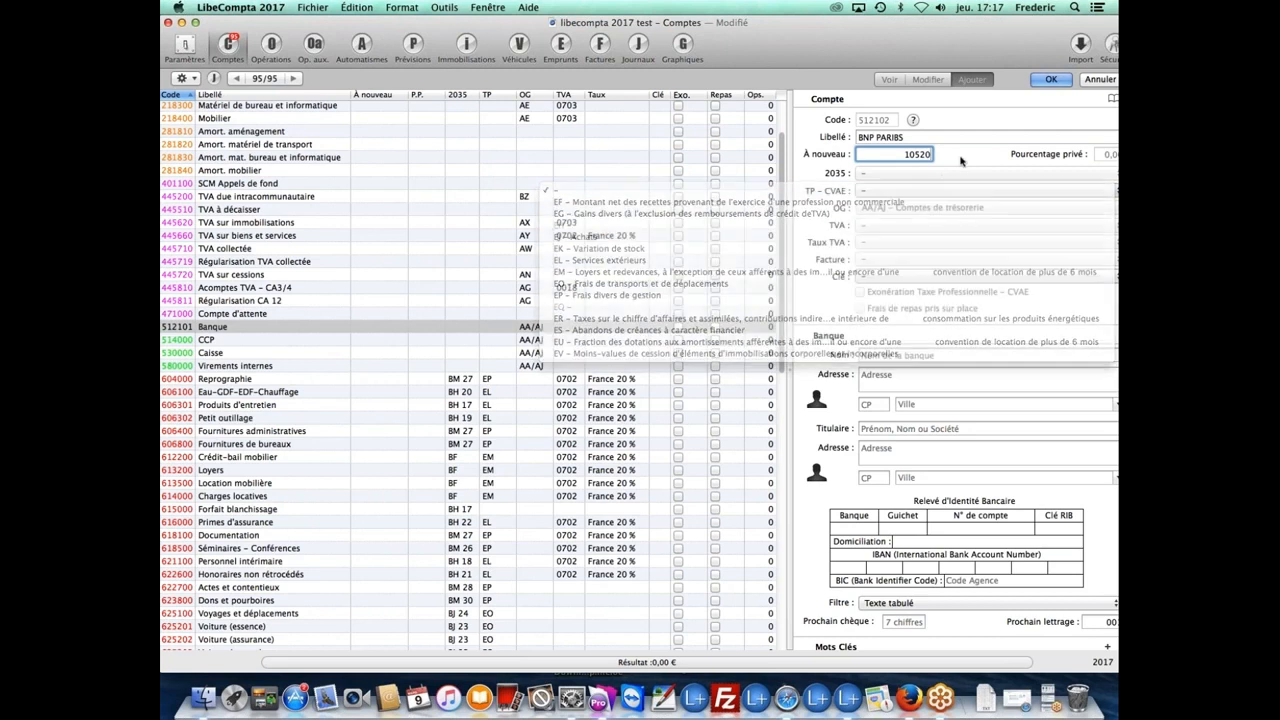
{"action": "left_click", "coordinate": [919, 193]}
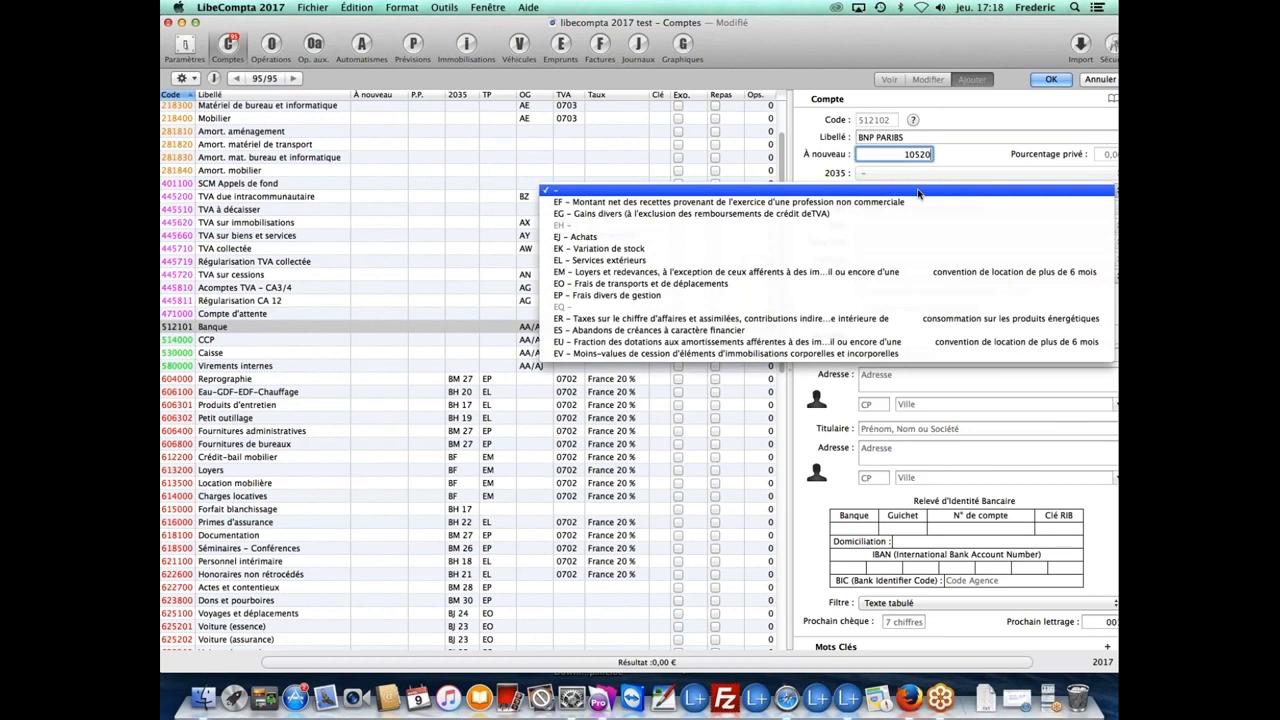
{"action": "left_click", "coordinate": [919, 193]}
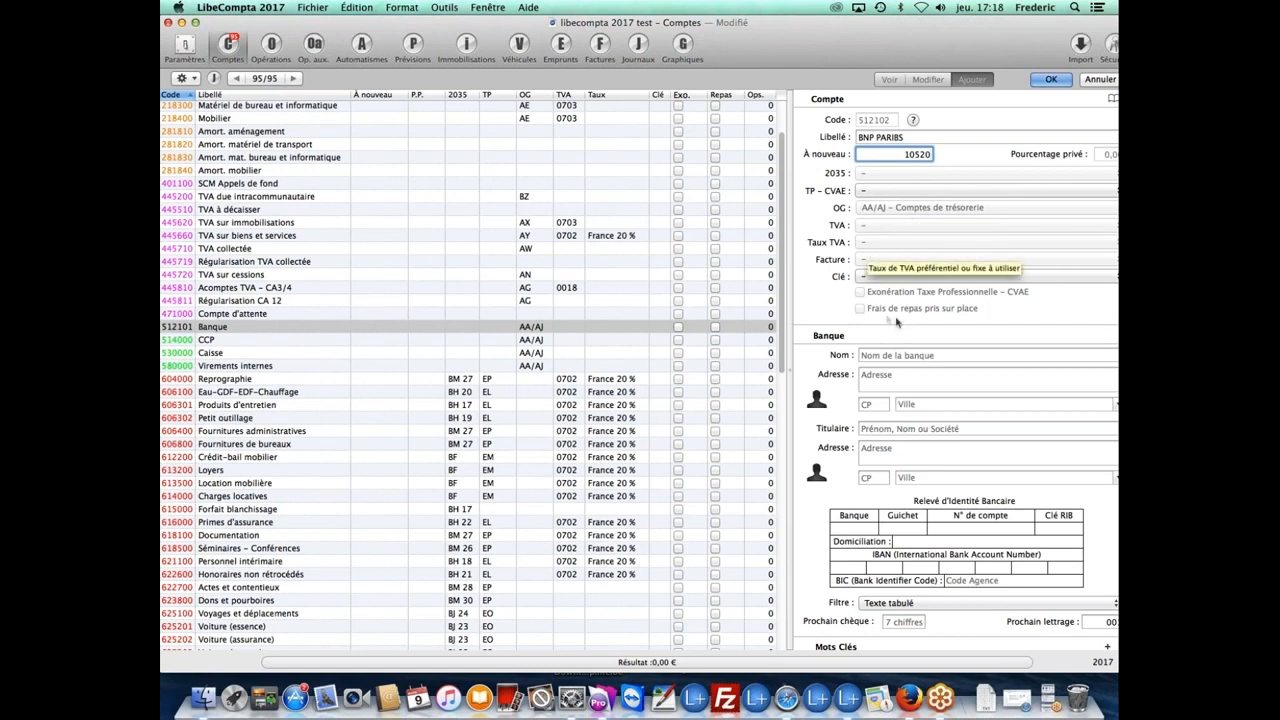
{"action": "left_click", "coordinate": [883, 354]}
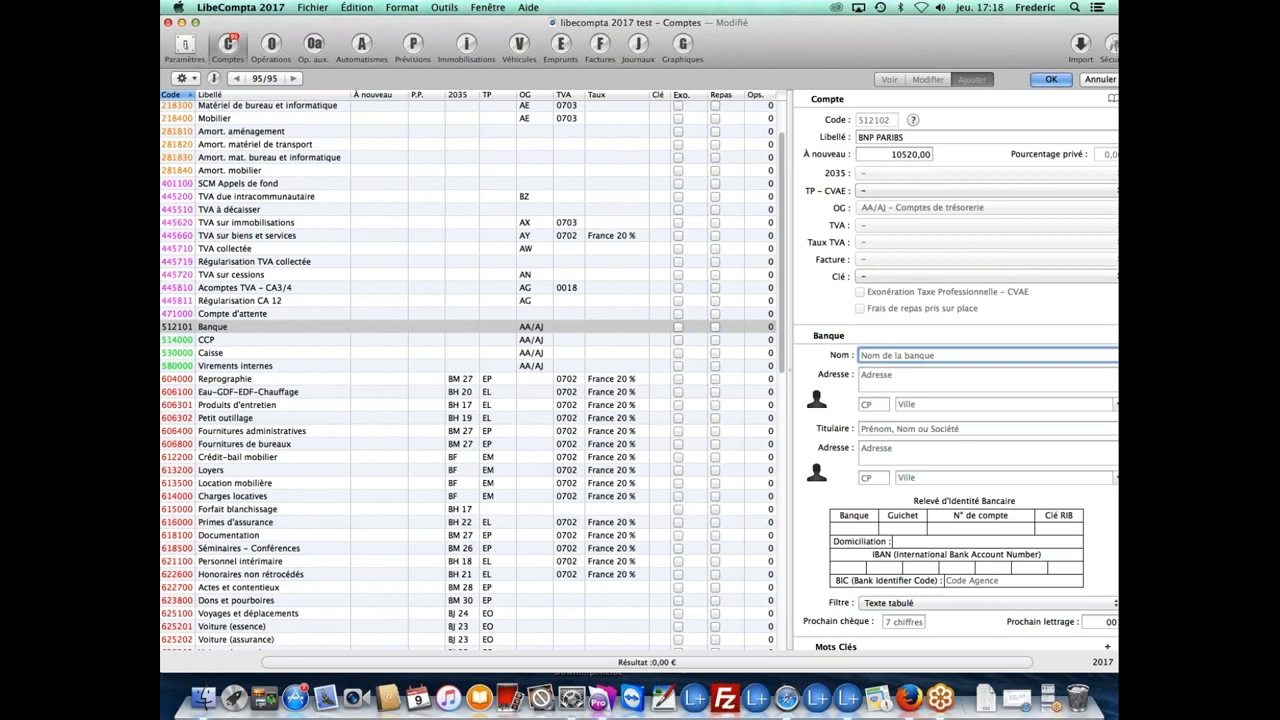
Step: Enter the bank name BNP PARIBAS and the bank's postal address in Paris
{"action": "type", "text": "BNP PARIBAS"}
{"action": "left_click", "coordinate": [907, 378]}
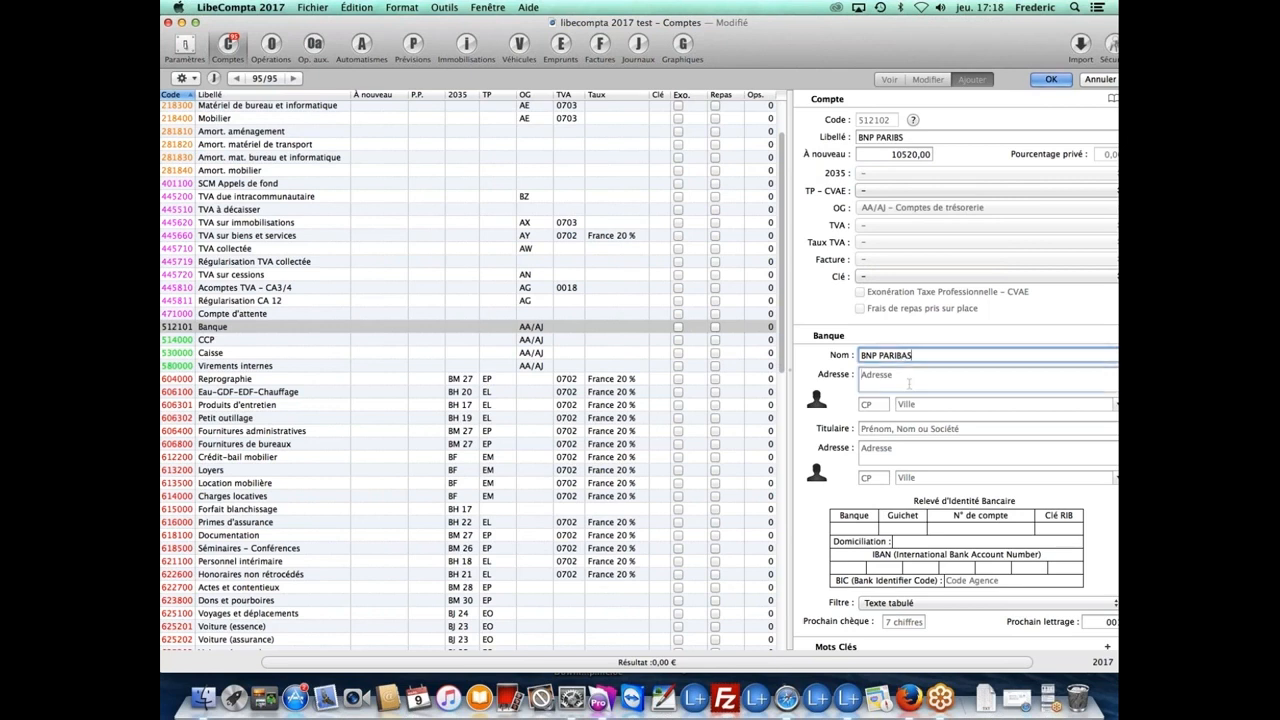
{"action": "type", "text": "50 ru"}
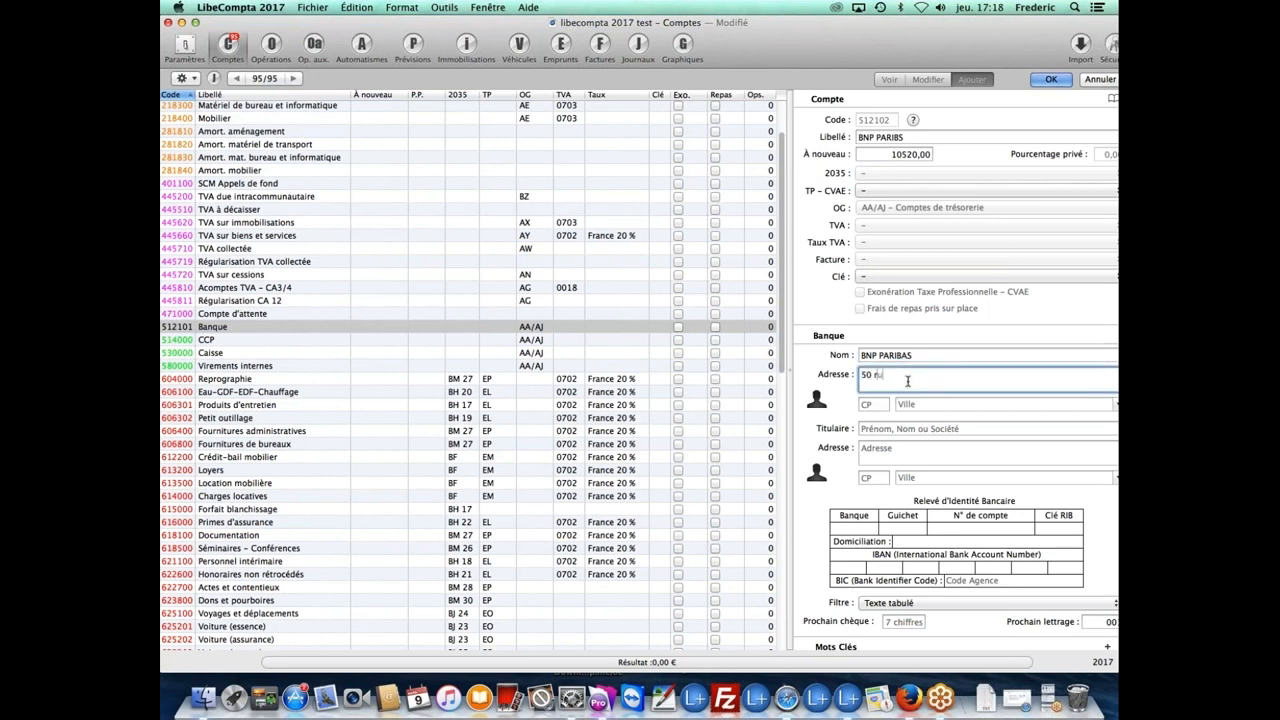
{"action": "type", "text": "e du paradis"}
{"action": "key", "text": "Tab"}
{"action": "type", "text": "75009"}
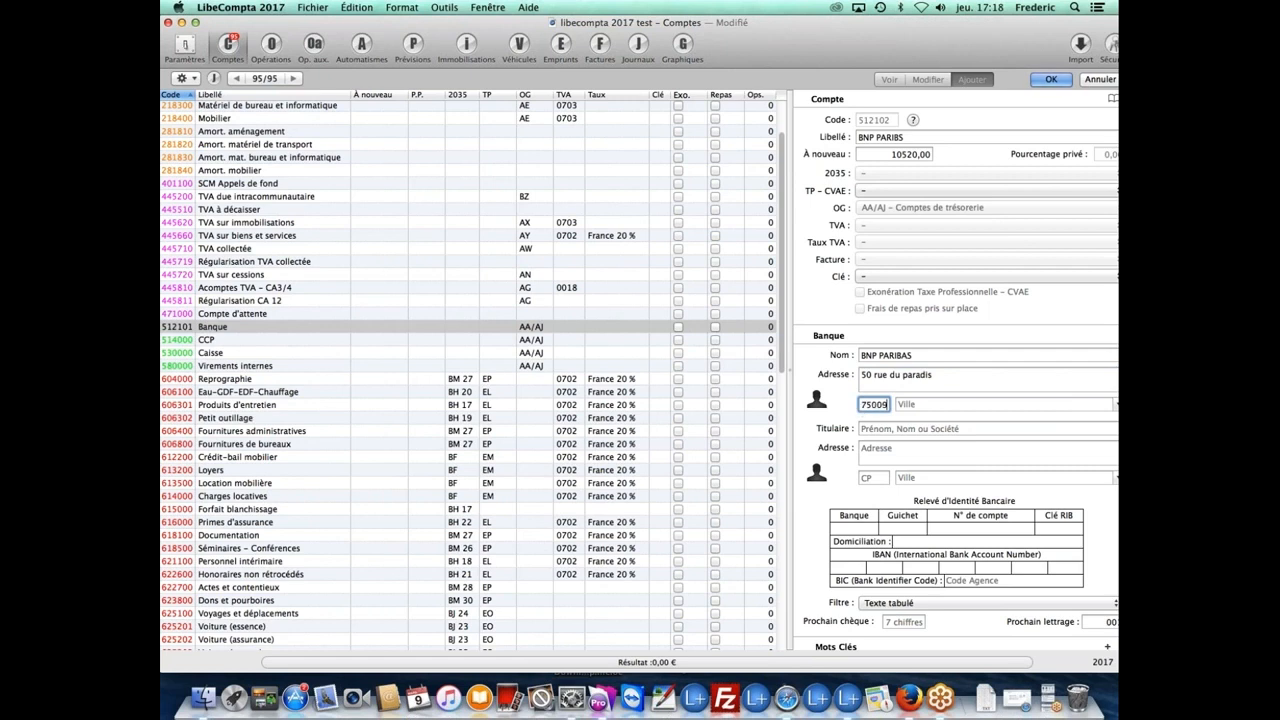
{"action": "key", "text": "Tab"}
{"action": "left_click", "coordinate": [901, 403]}
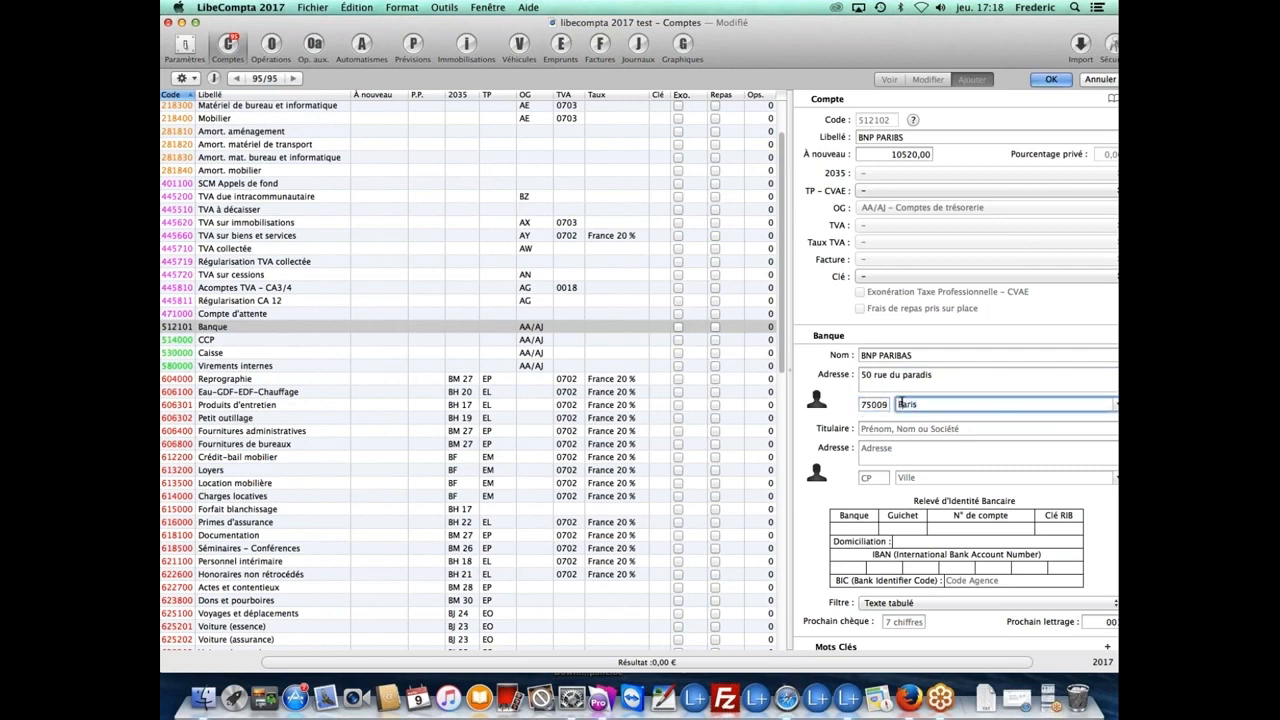
Step: Fill in the account holder's name and postal address
{"action": "left_click", "coordinate": [955, 428]}
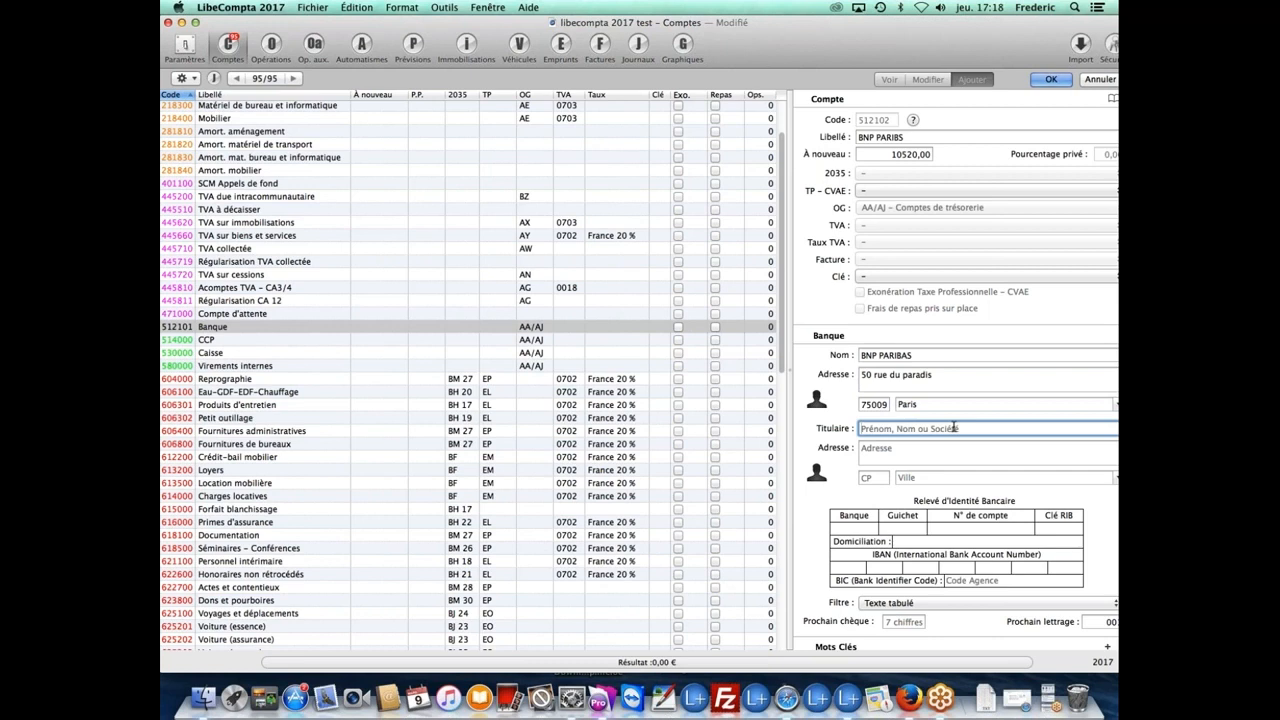
{"action": "type", "text": "Mr XXX"}
{"action": "left_click", "coordinate": [957, 452]}
{"action": "key", "text": "Tab"}
{"action": "key", "text": "Tab"}
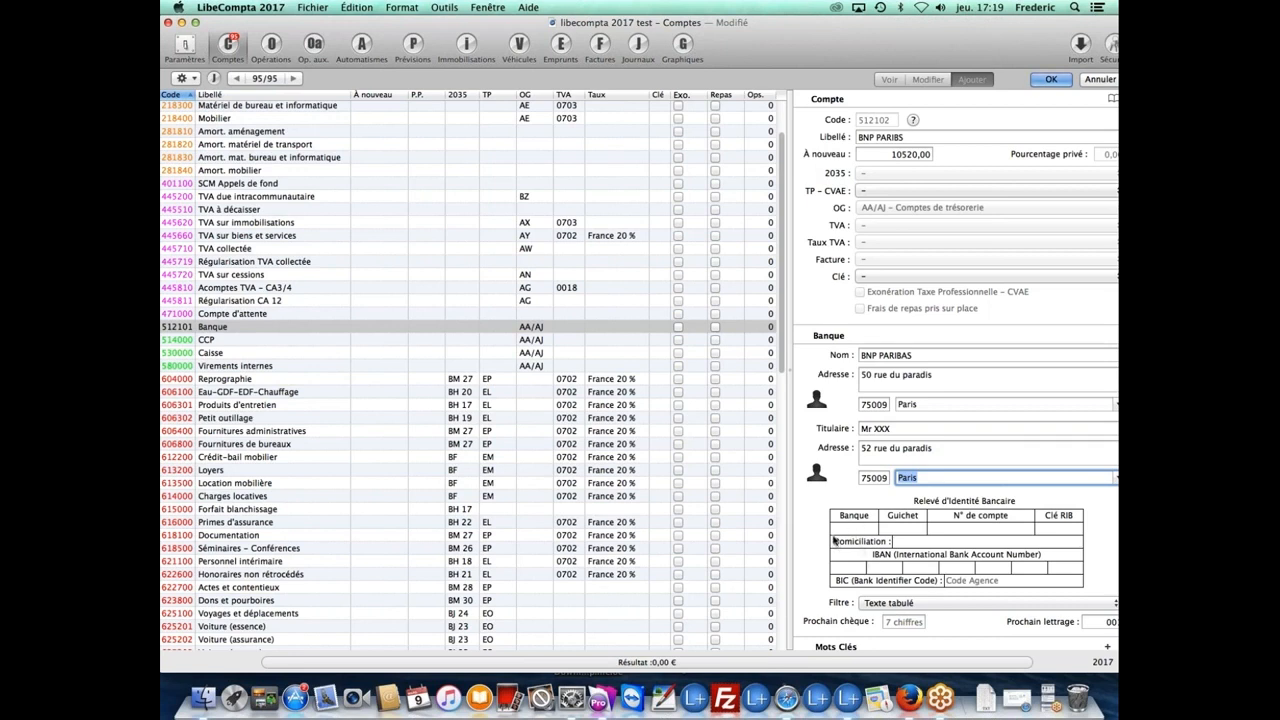
Step: Set domiciliation 'PAris Gobell', an IBAN starting 'fr', and next cheque number 0000002
{"action": "left_click", "coordinate": [870, 566]}
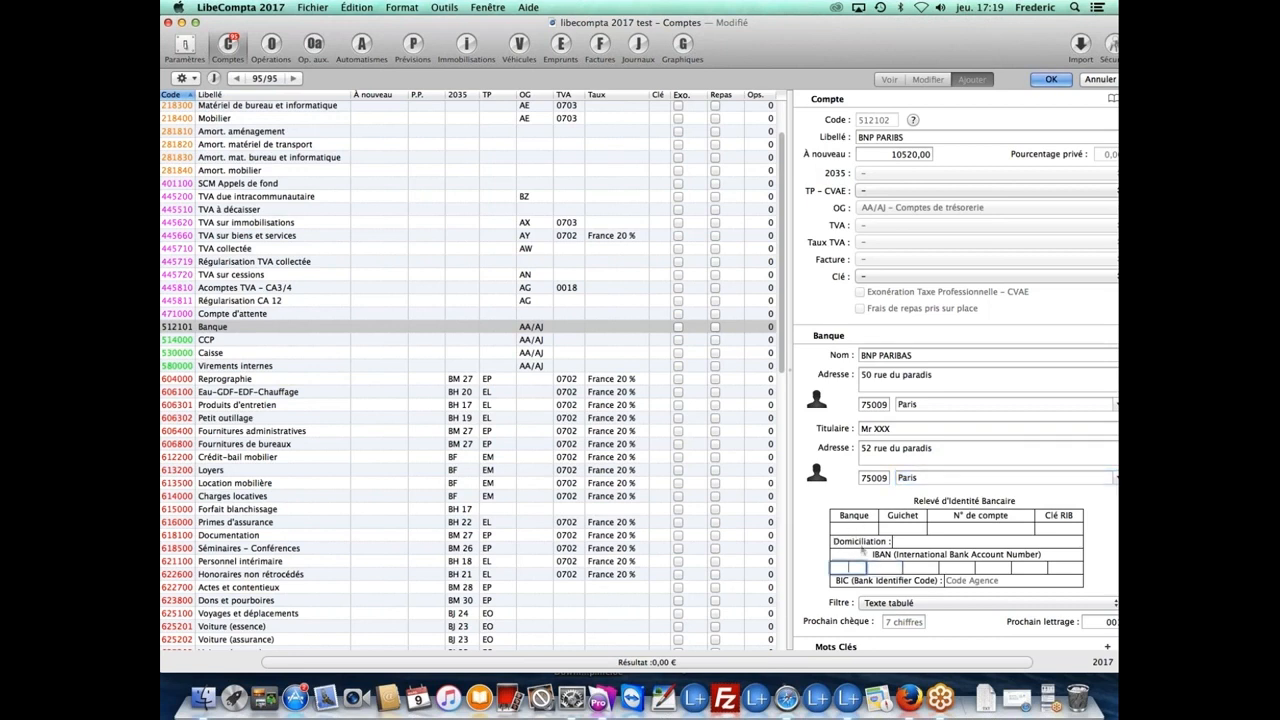
{"action": "left_click", "coordinate": [918, 541]}
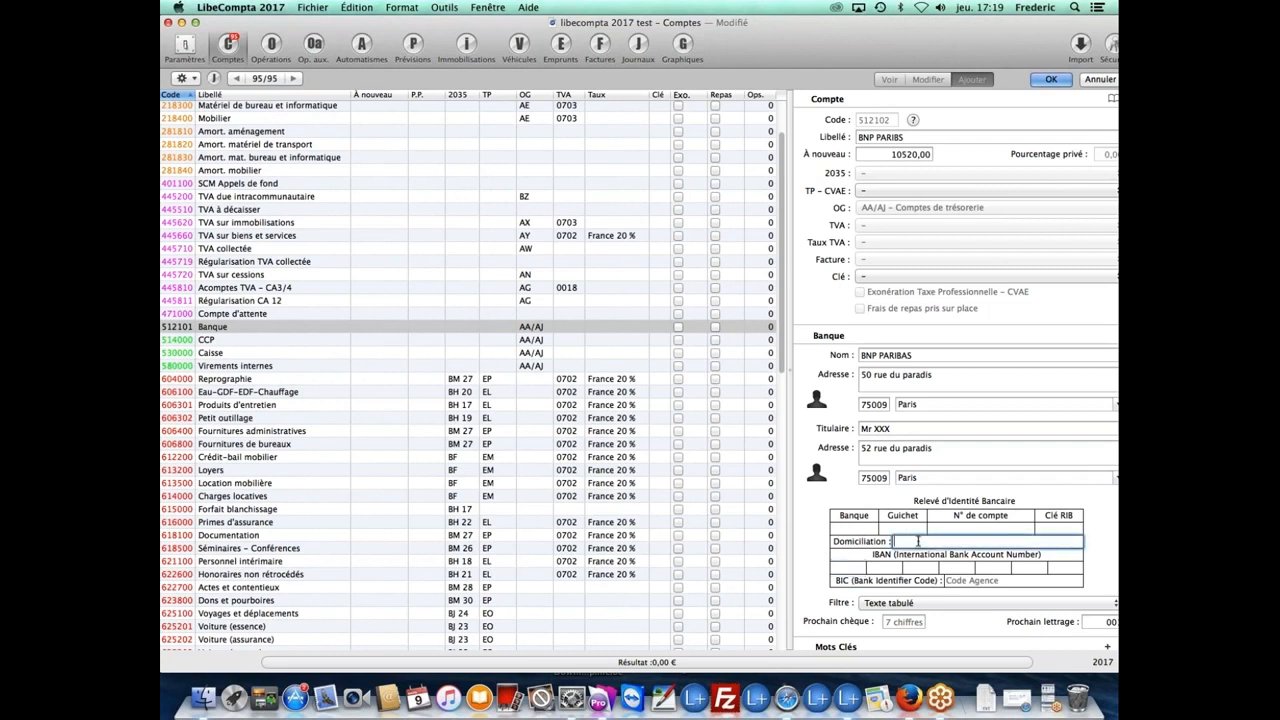
{"action": "type", "text": "PAris Gob"}
{"action": "type", "text": "ell"}
{"action": "left_click", "coordinate": [856, 566]}
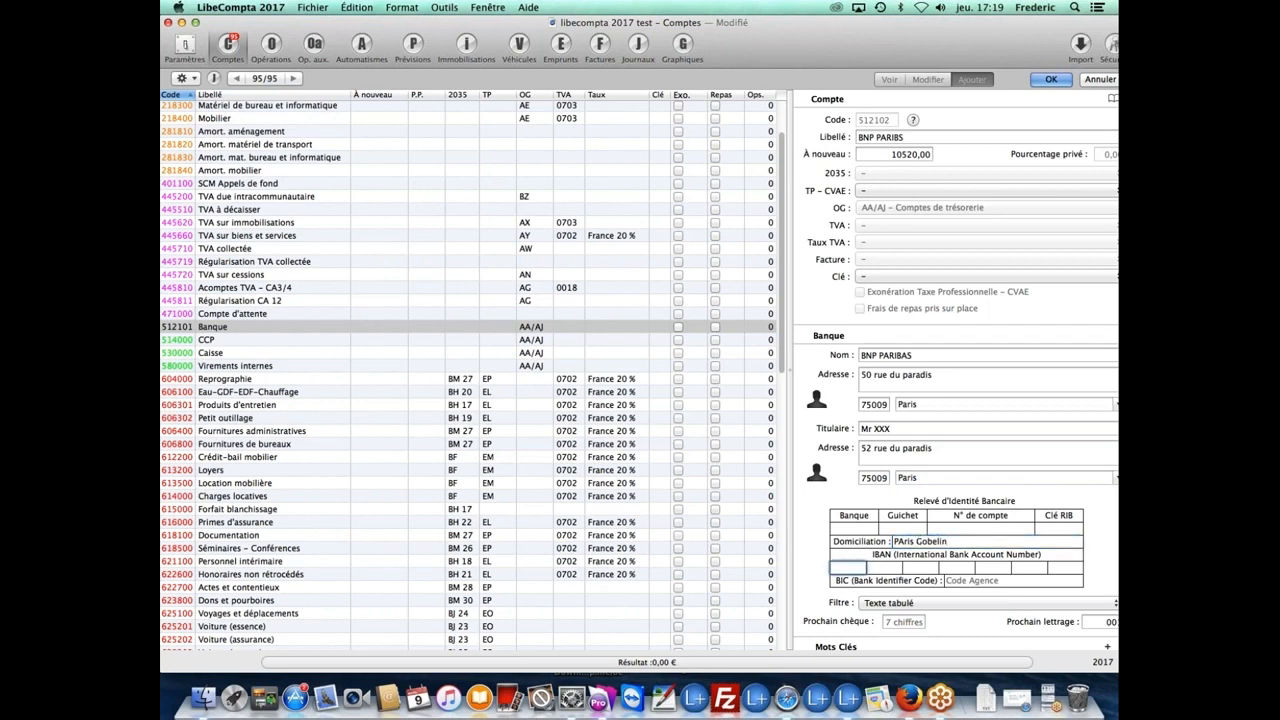
{"action": "type", "text": "fr"}
{"action": "left_click", "coordinate": [950, 580]}
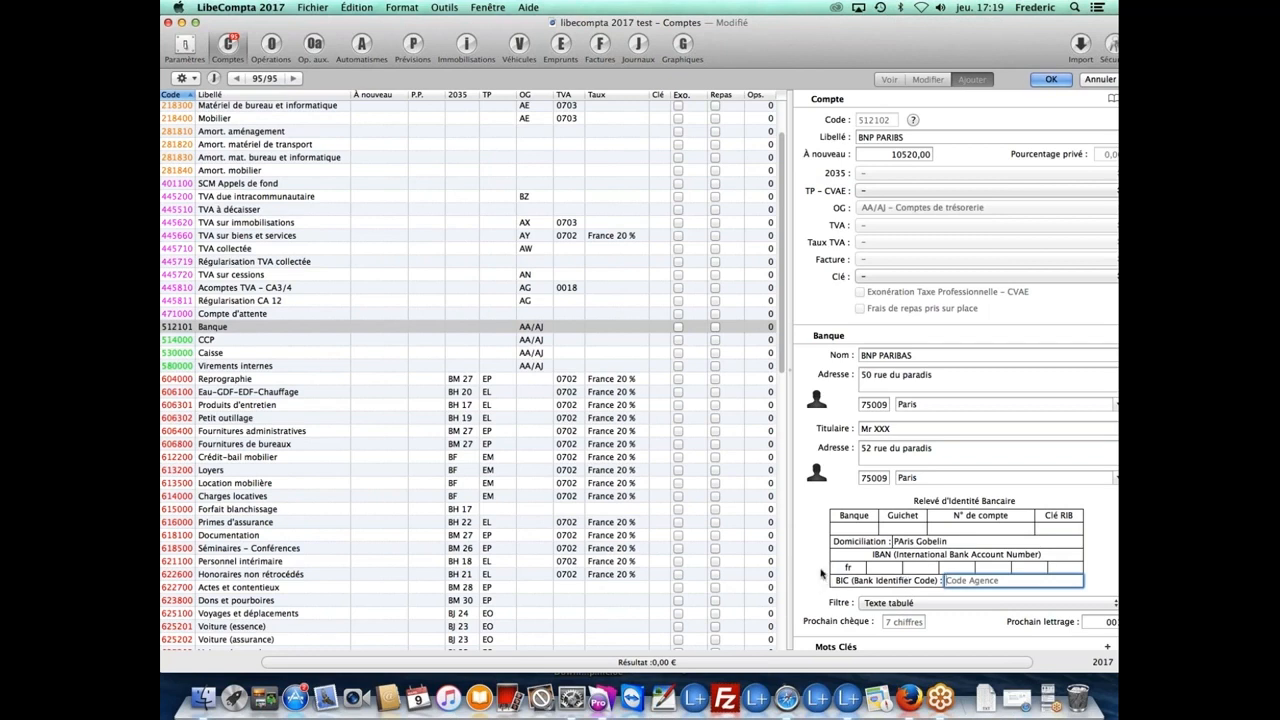
{"action": "left_click", "coordinate": [895, 621]}
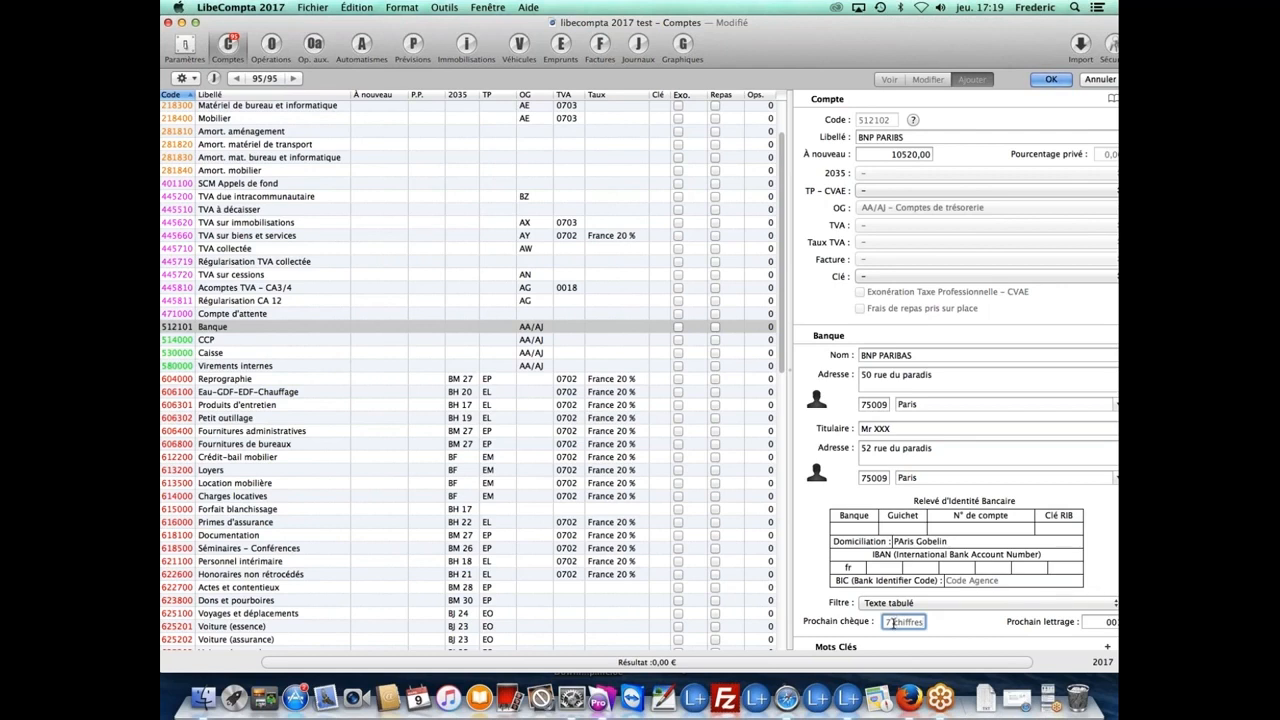
{"action": "type", "text": "0000002"}
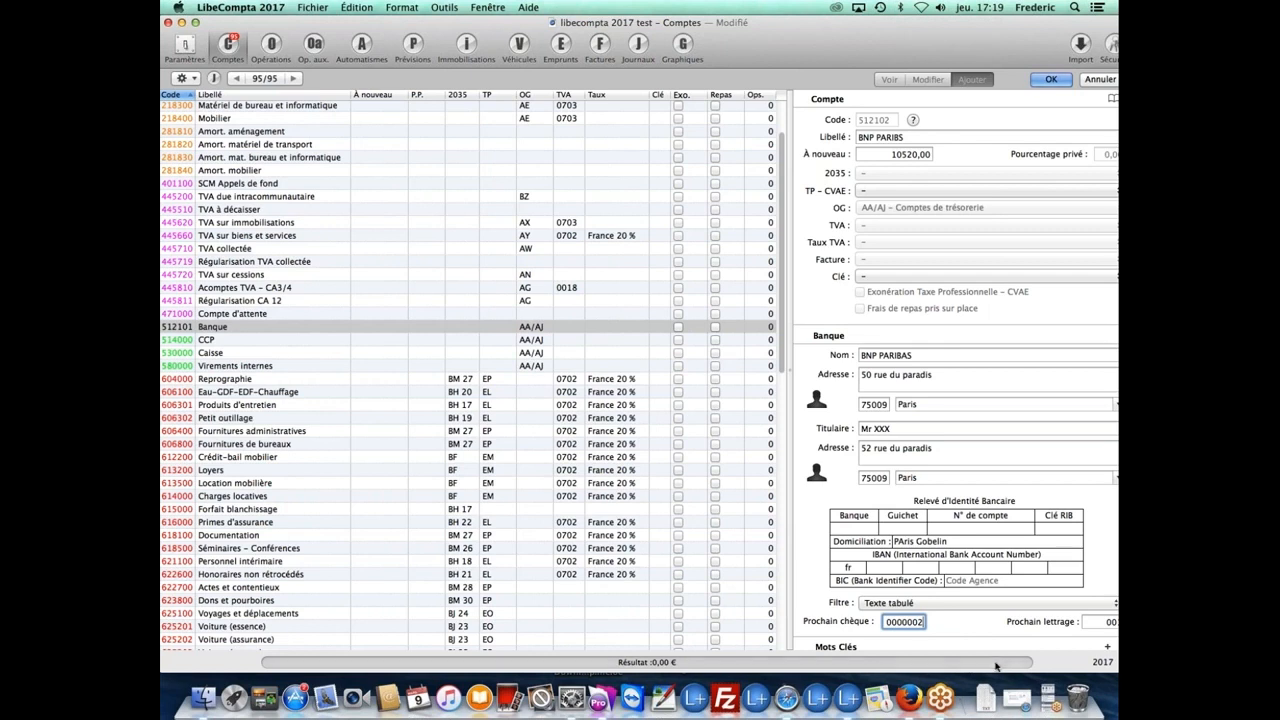
{"action": "scroll", "coordinate": [976, 620], "scroll_direction": "down", "scroll_amount": 1}
{"action": "scroll", "coordinate": [975, 617], "scroll_direction": "up", "scroll_amount": 1}
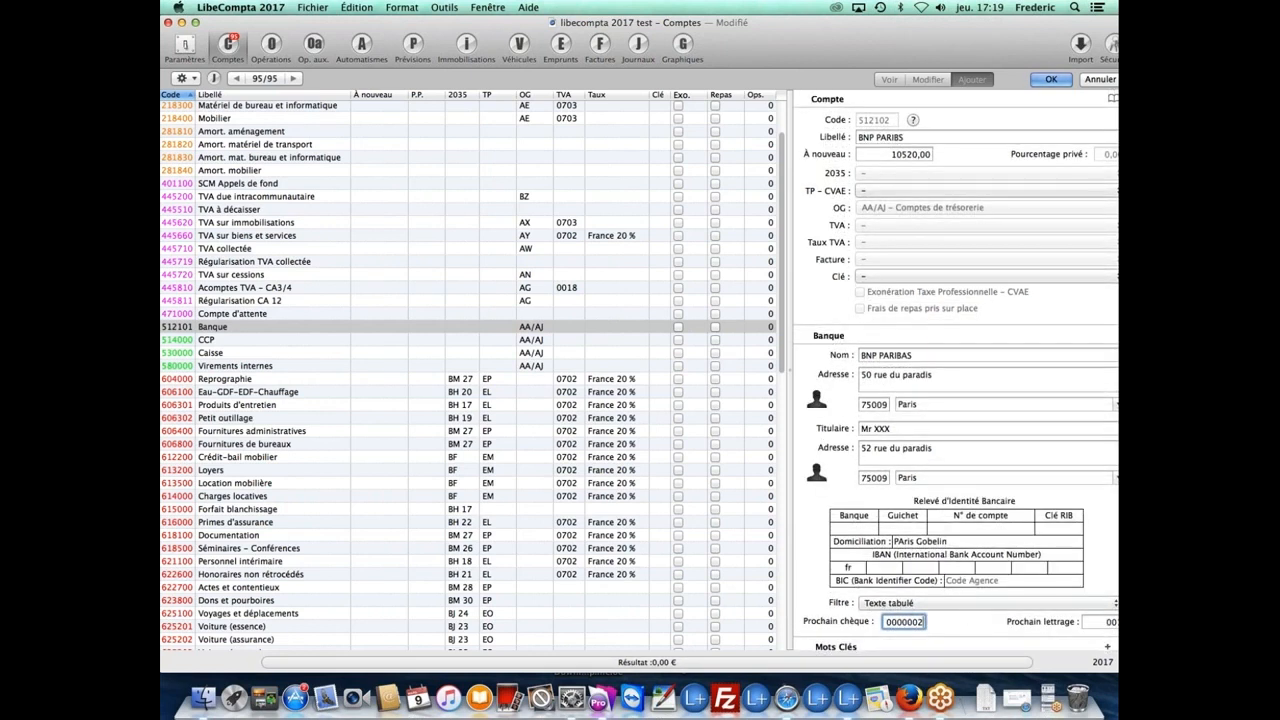
Step: Save bank account 512102 BNP PARIBS, then select the Primes d'assurance account
{"action": "left_click", "coordinate": [1052, 80]}
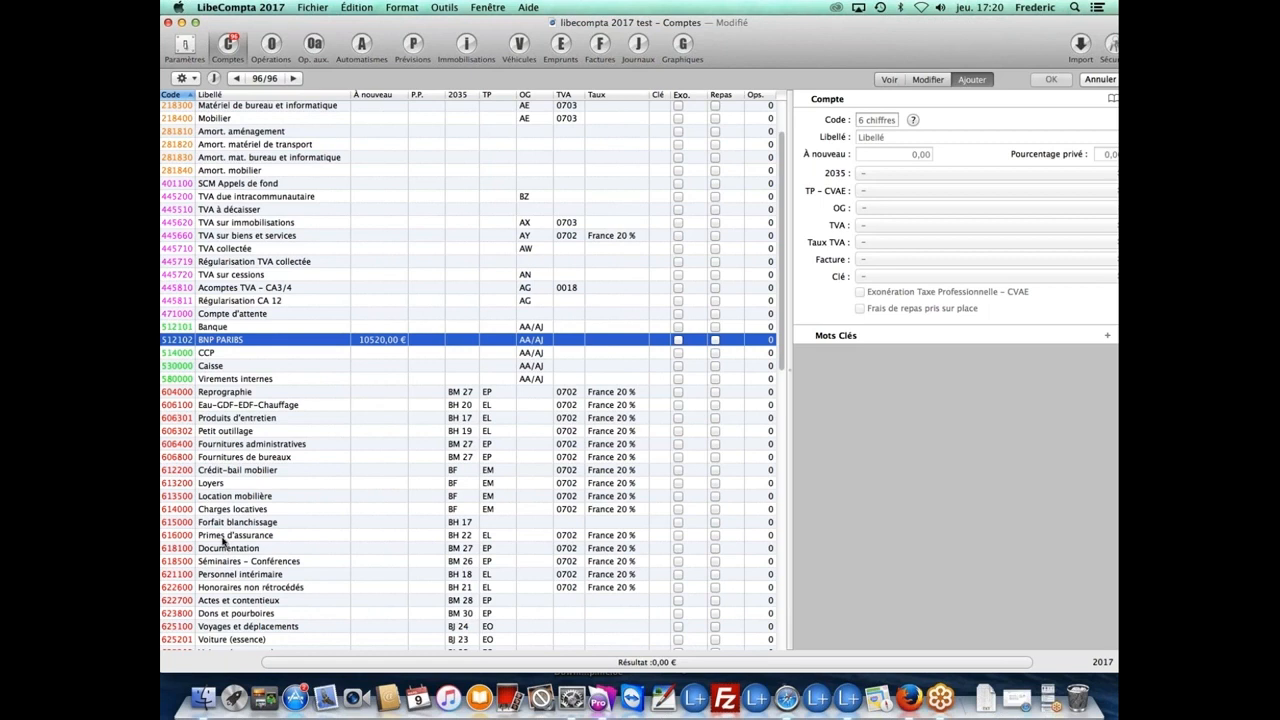
{"action": "left_click", "coordinate": [223, 537]}
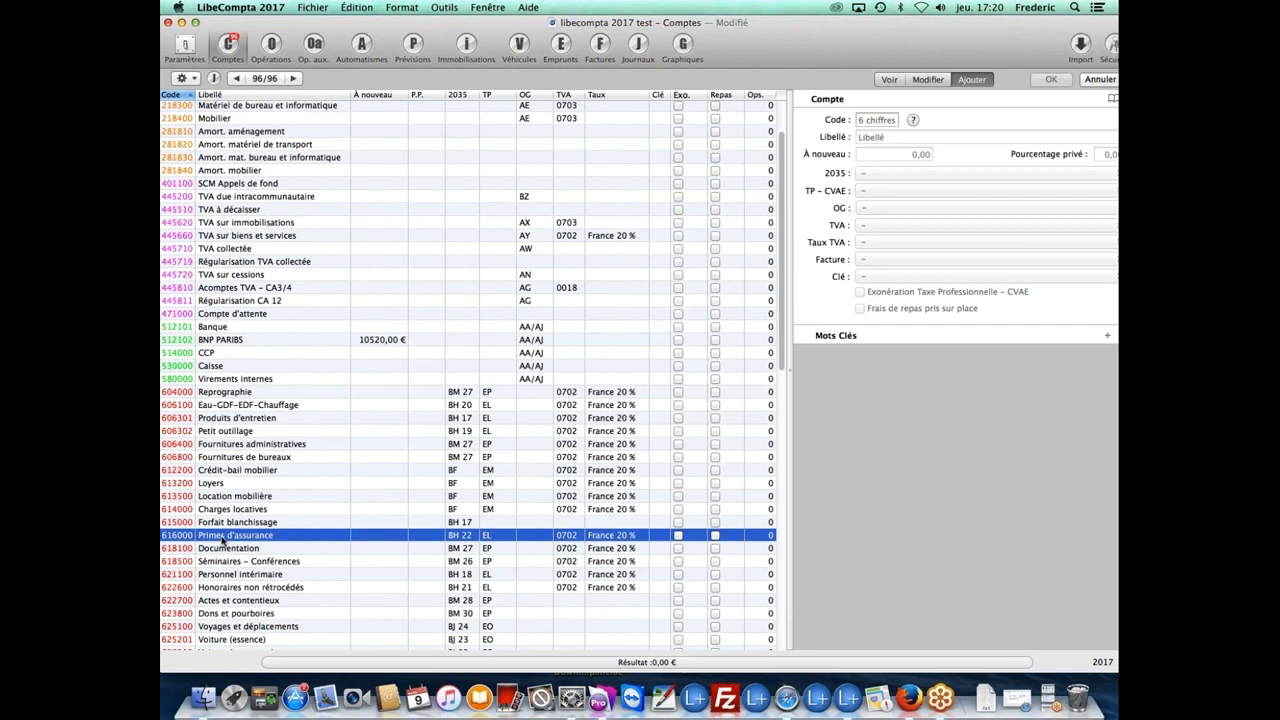
Step: Rename account 616000 to 'Primes d'assurance AXA' and set its private percentage to 20
{"action": "left_click", "coordinate": [927, 80]}
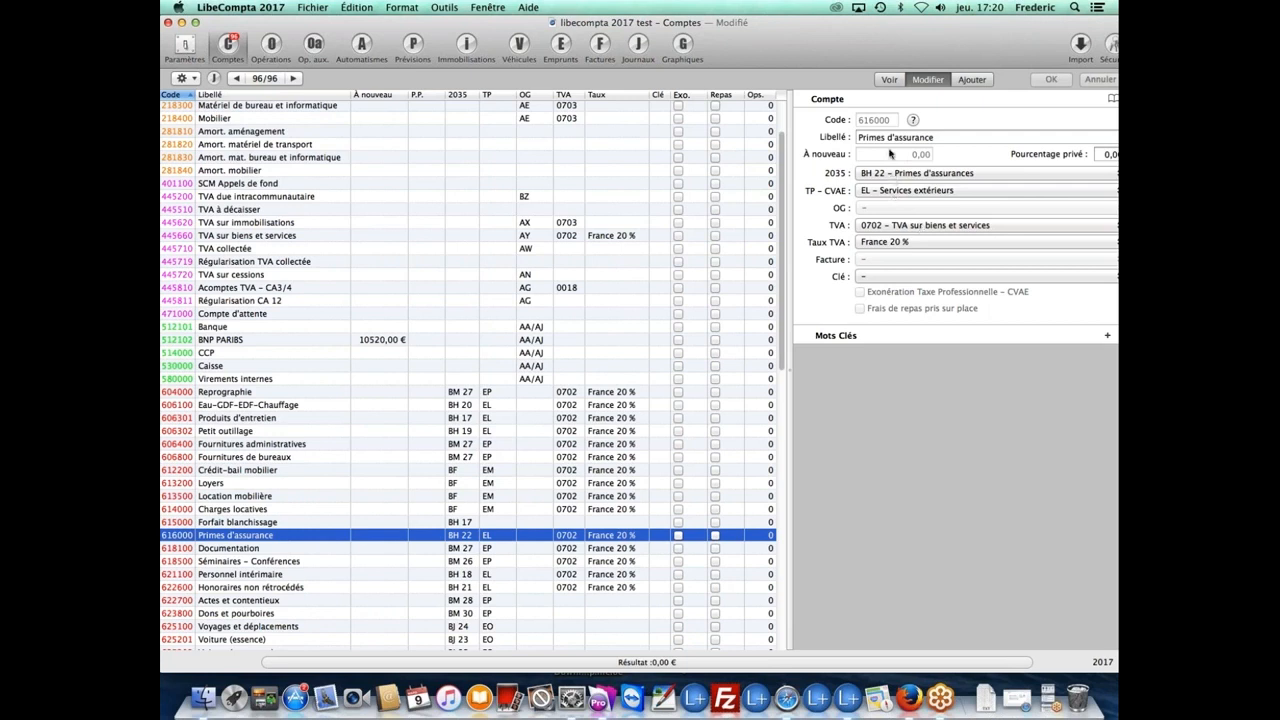
{"action": "left_click_drag", "start_coordinate": [912, 47], "coordinate": [890, 47]}
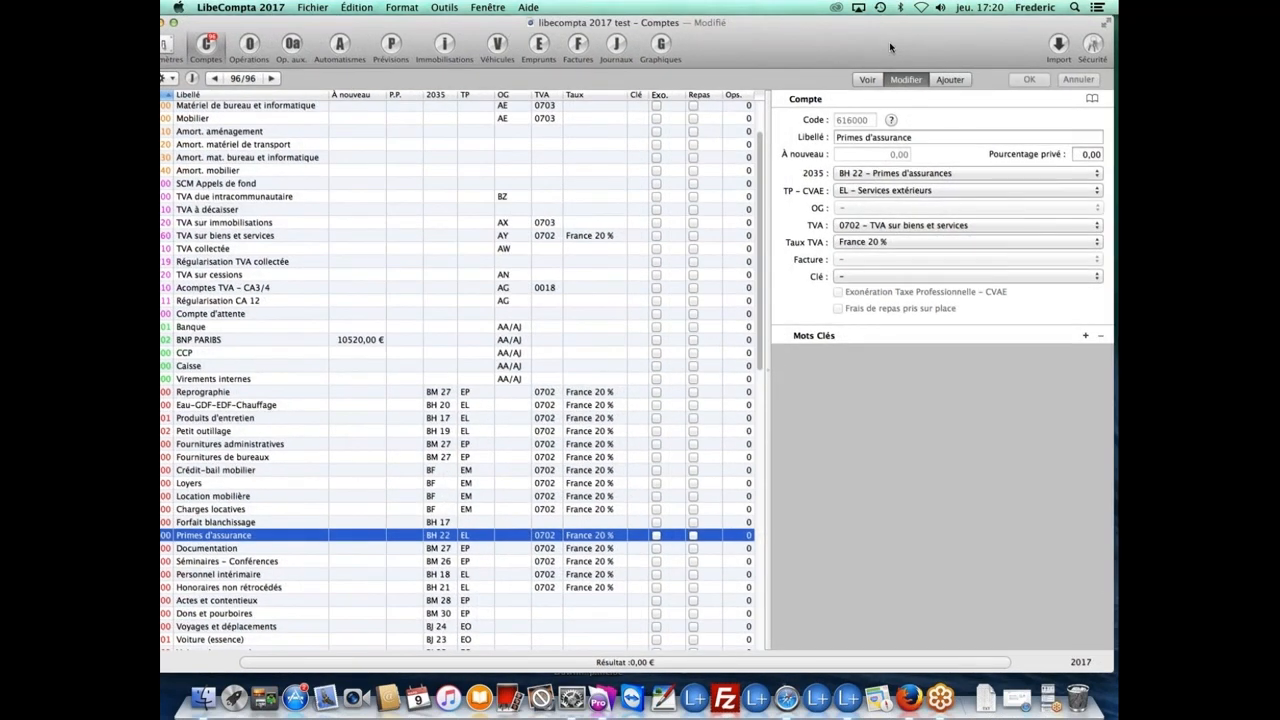
{"action": "left_click", "coordinate": [920, 138]}
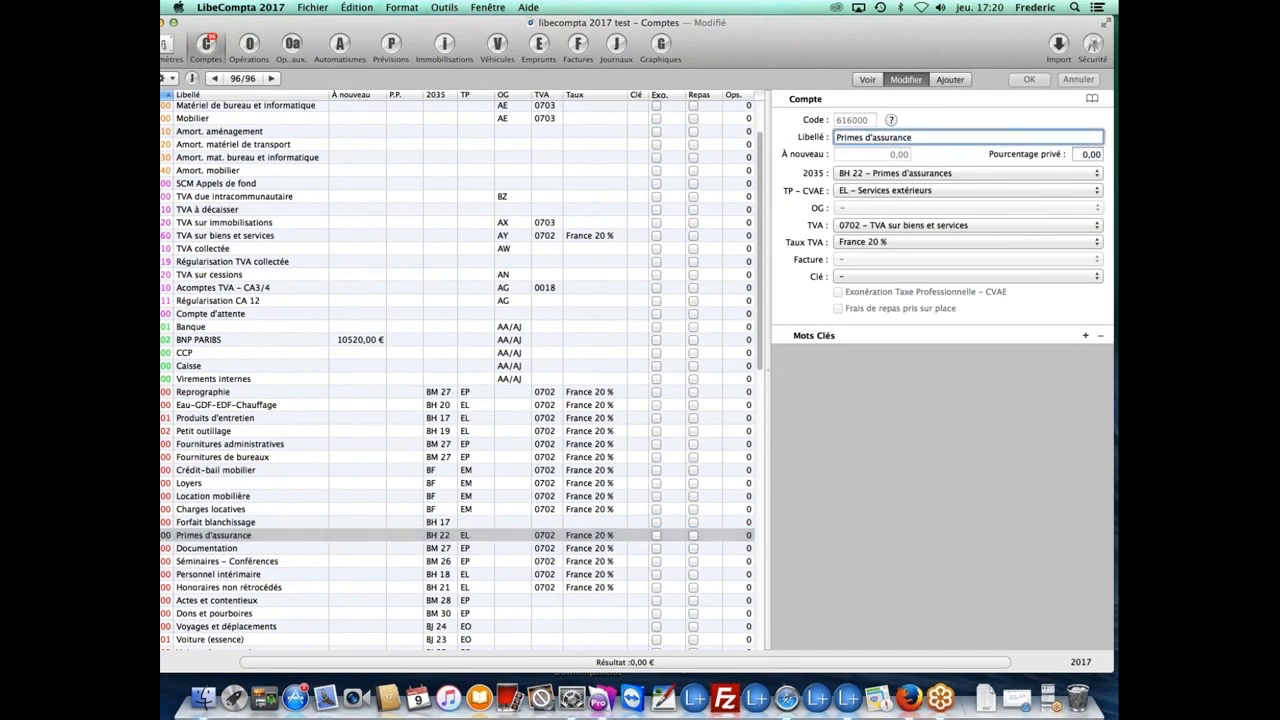
{"action": "type", "text": "A"}
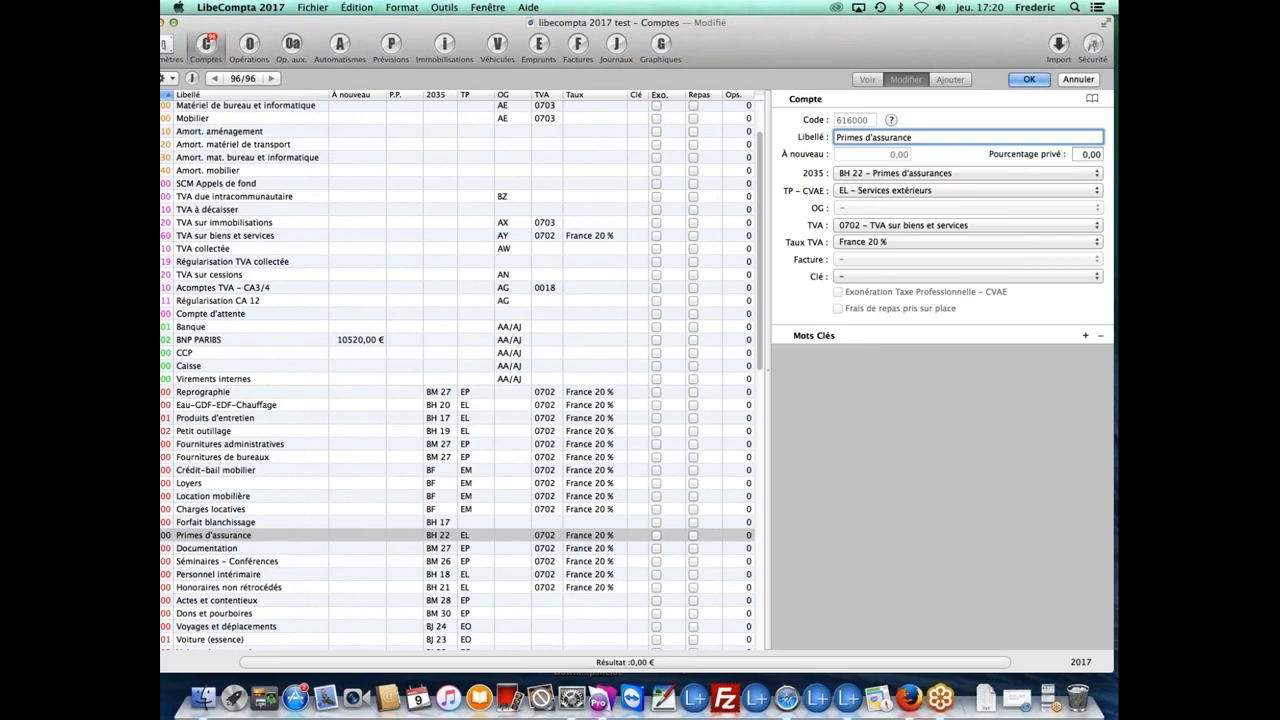
{"action": "type", "text": "XA"}
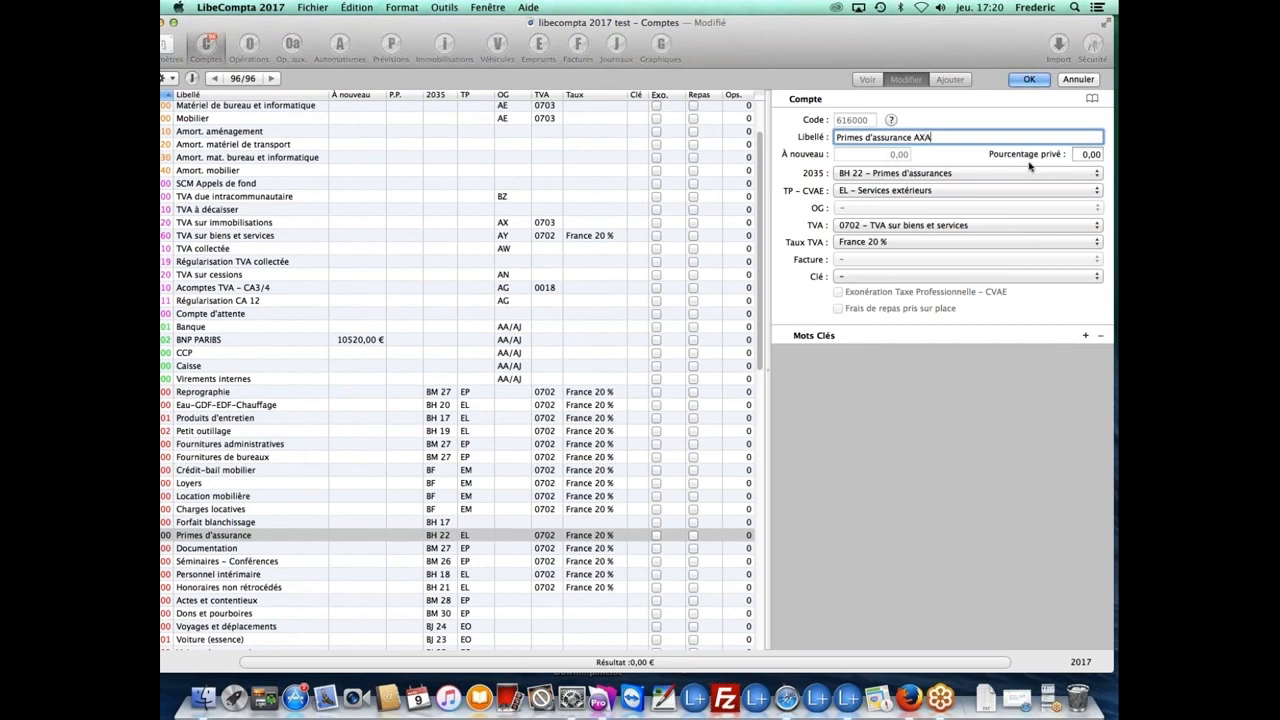
{"action": "left_click", "coordinate": [1077, 155]}
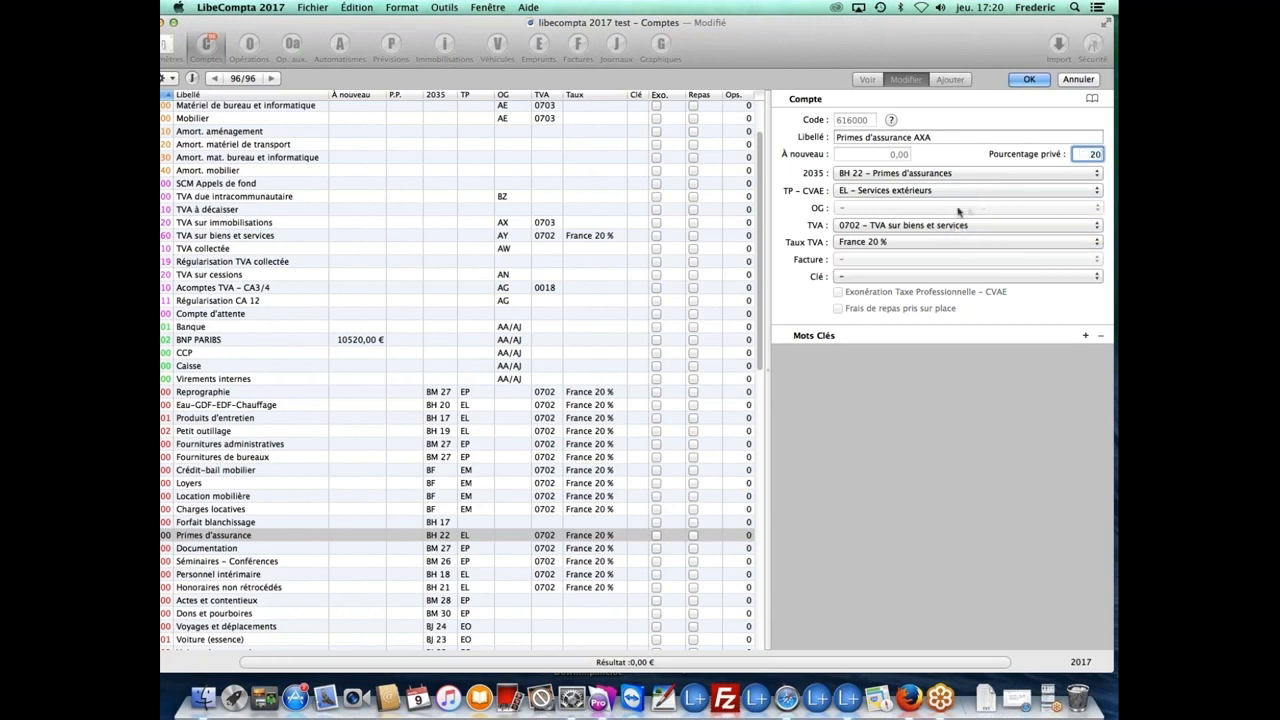
{"action": "left_click", "coordinate": [928, 175]}
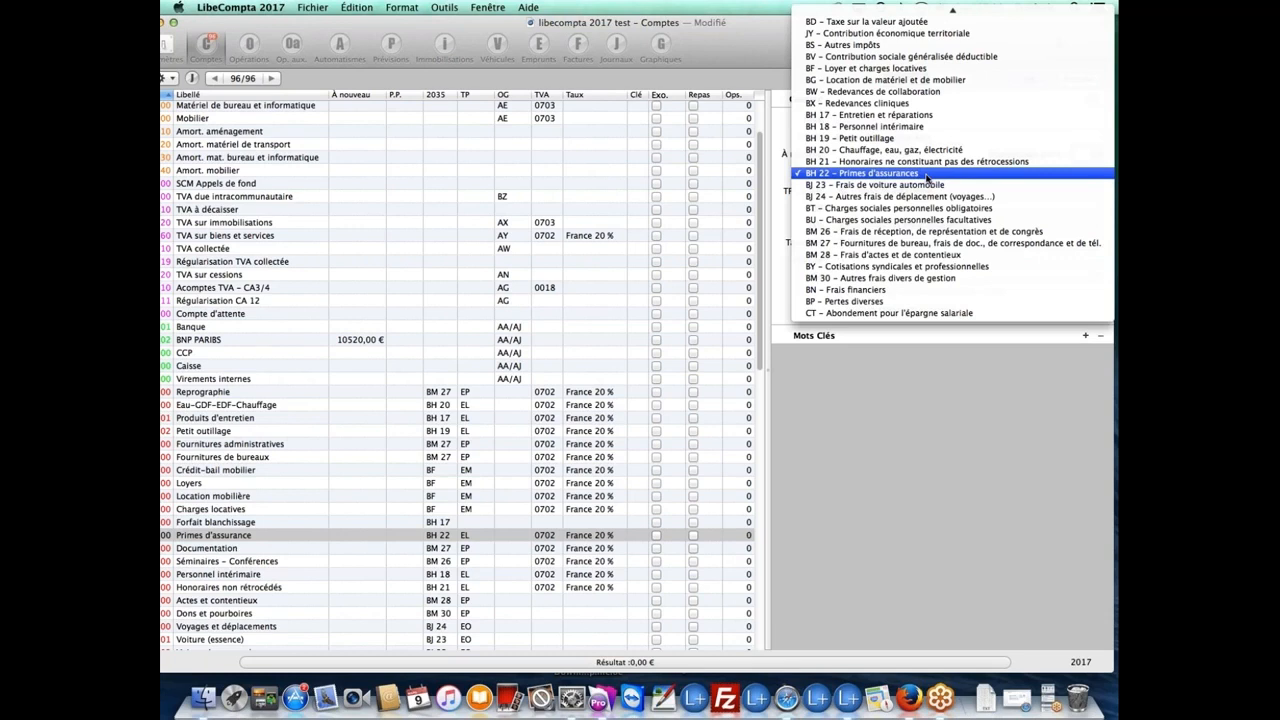
Step: Keep 2035 category BH 22, clear the VAT rate, leave the key unset, and save the account
{"action": "left_click", "coordinate": [927, 174]}
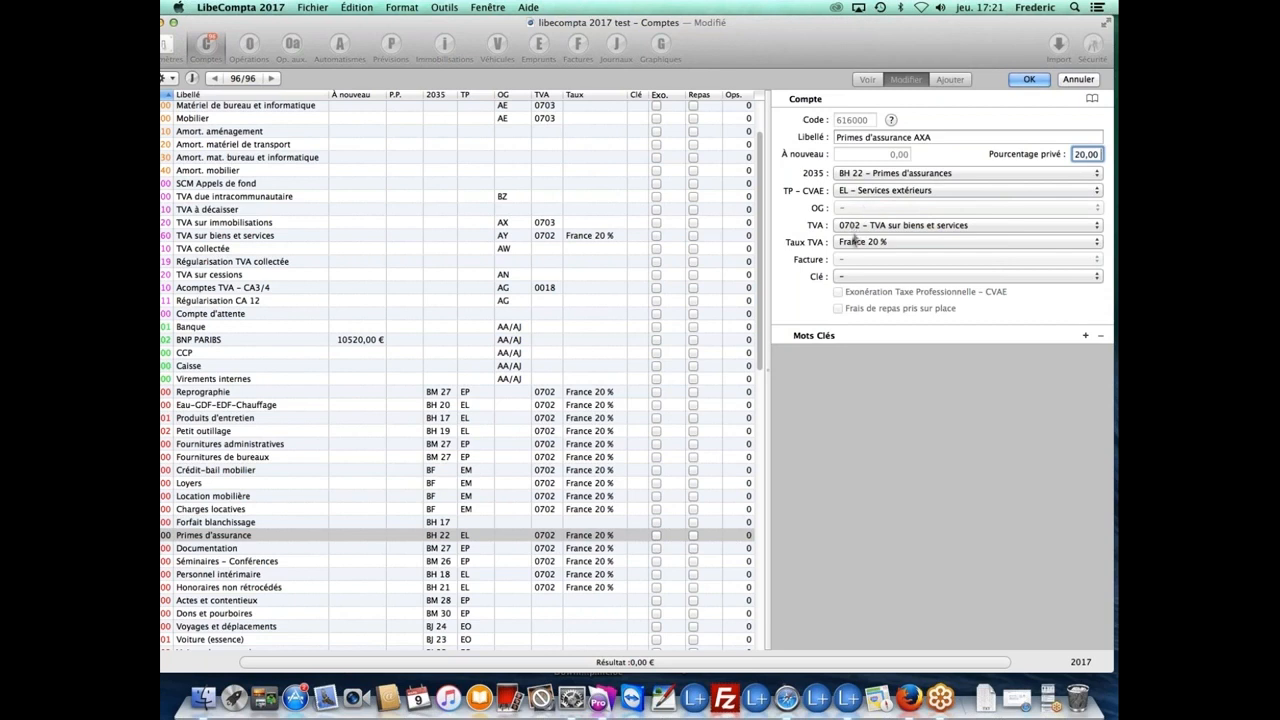
{"action": "left_click", "coordinate": [853, 242]}
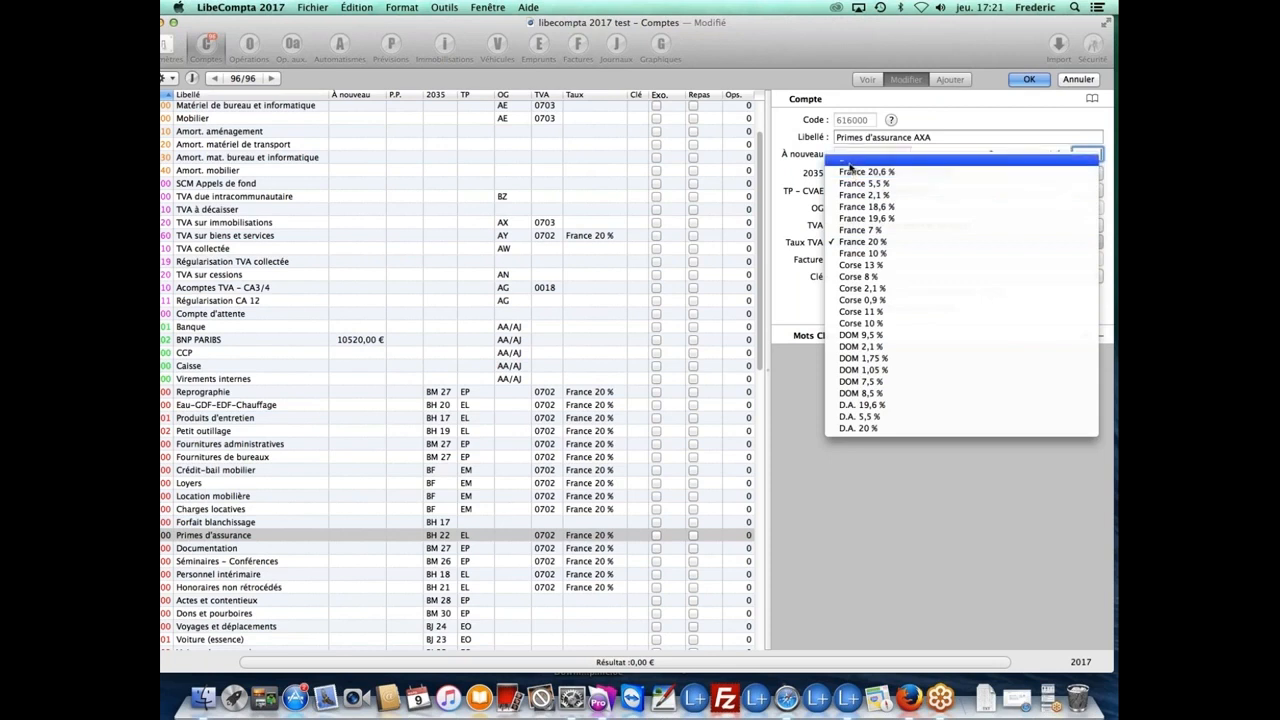
{"action": "left_click", "coordinate": [850, 163]}
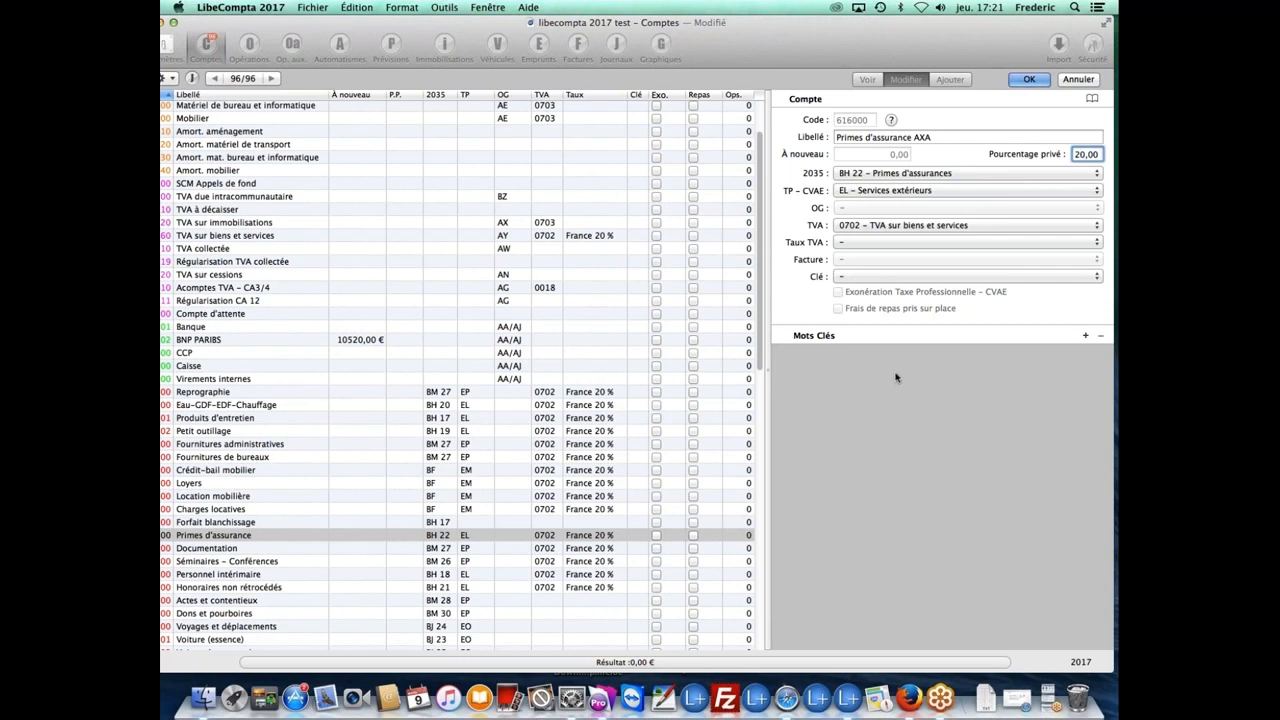
{"action": "left_click", "coordinate": [888, 277]}
{"action": "left_click", "coordinate": [888, 278]}
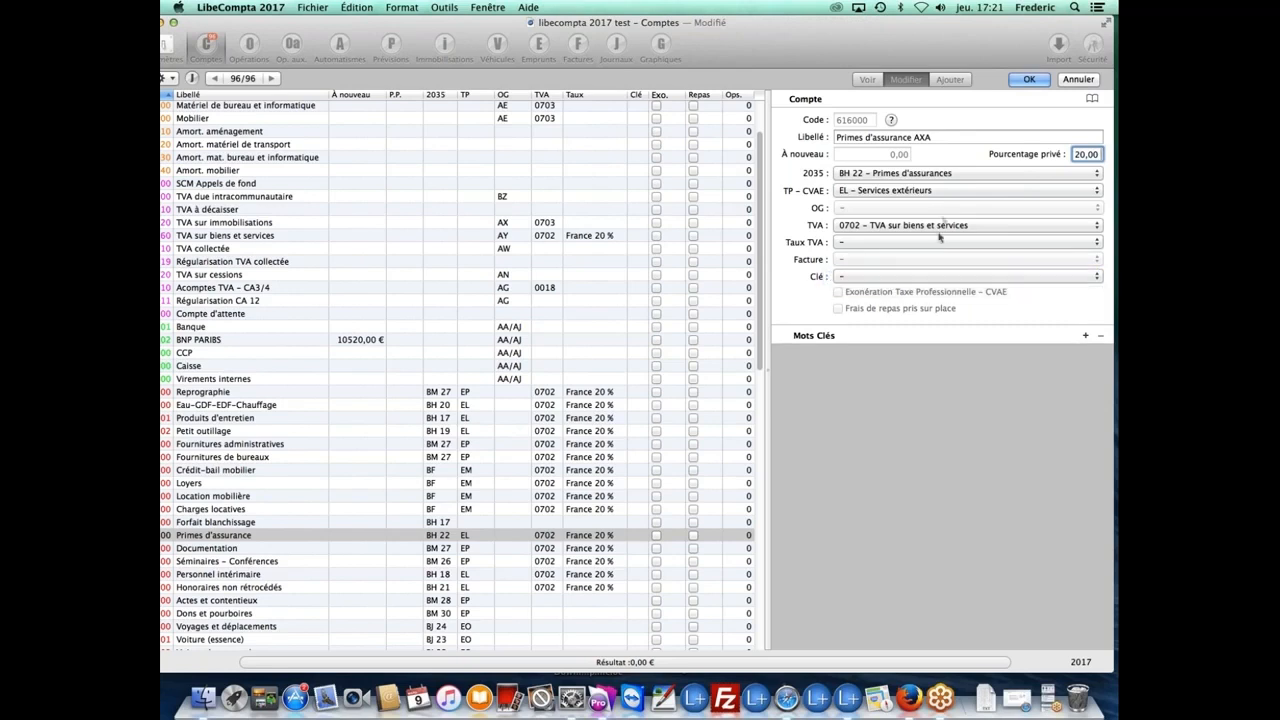
{"action": "left_click", "coordinate": [1029, 80]}
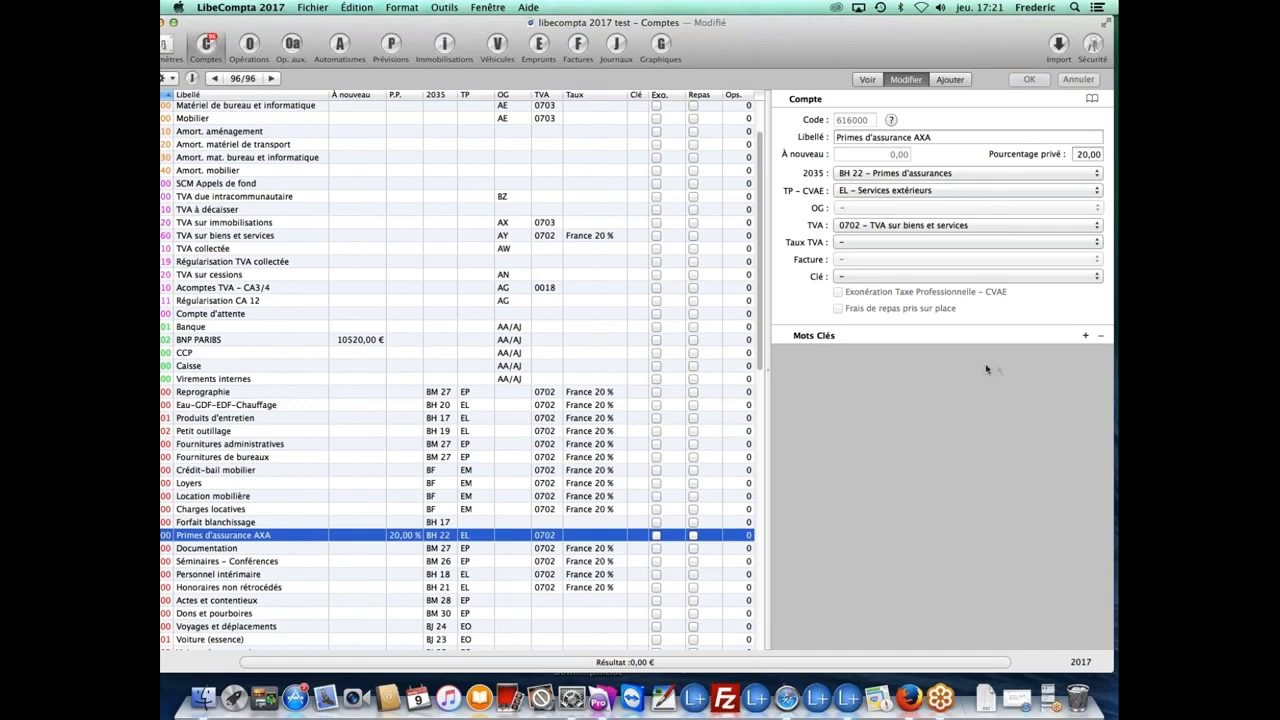
{"action": "left_click_drag", "start_coordinate": [800, 59], "coordinate": [822, 56]}
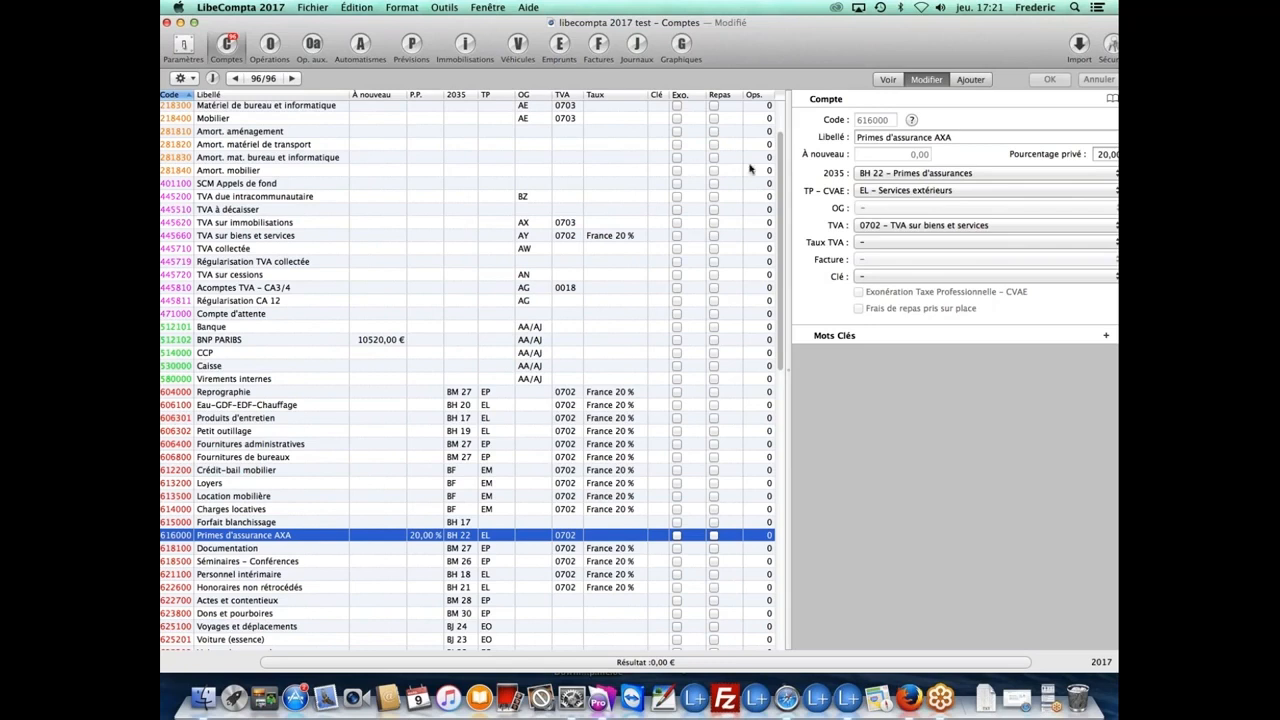
{"action": "left_click_drag", "start_coordinate": [837, 45], "coordinate": [822, 43]}
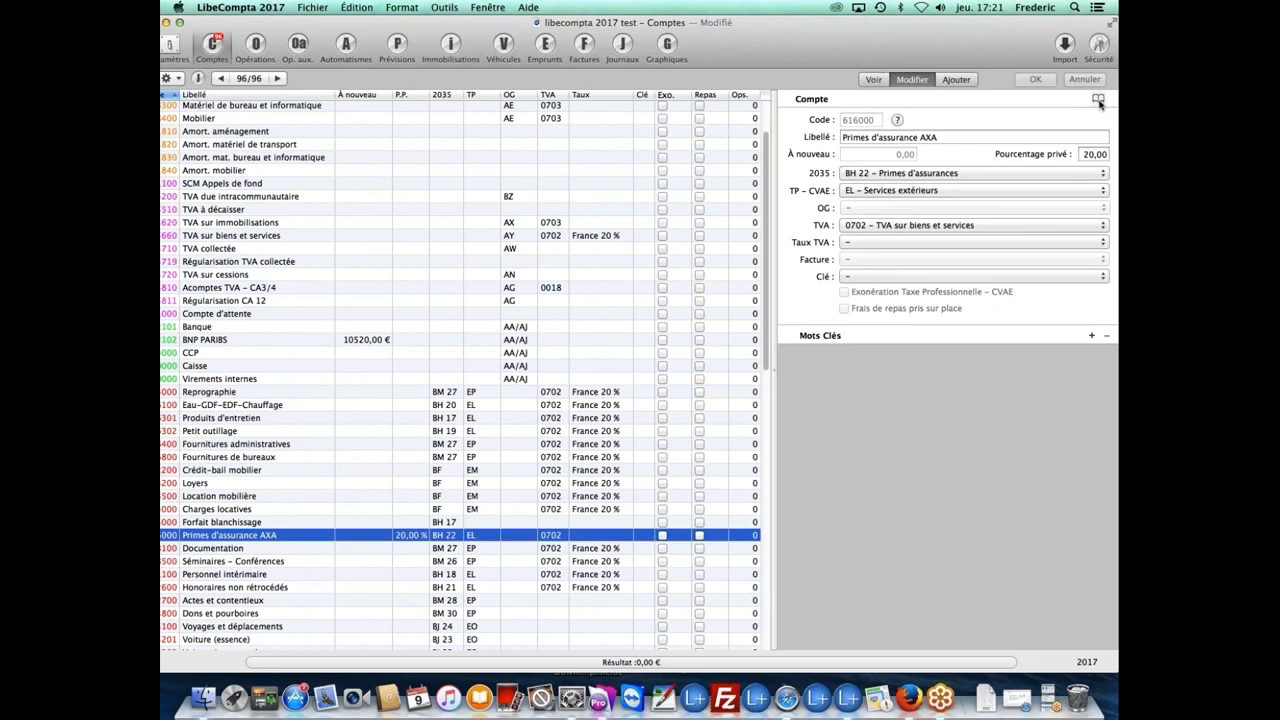
Step: Add Eau-GDF-EDF-Chauffage to the account library, removing the mistakenly added Primes d'assurance AXA
{"action": "left_click", "coordinate": [1099, 103]}
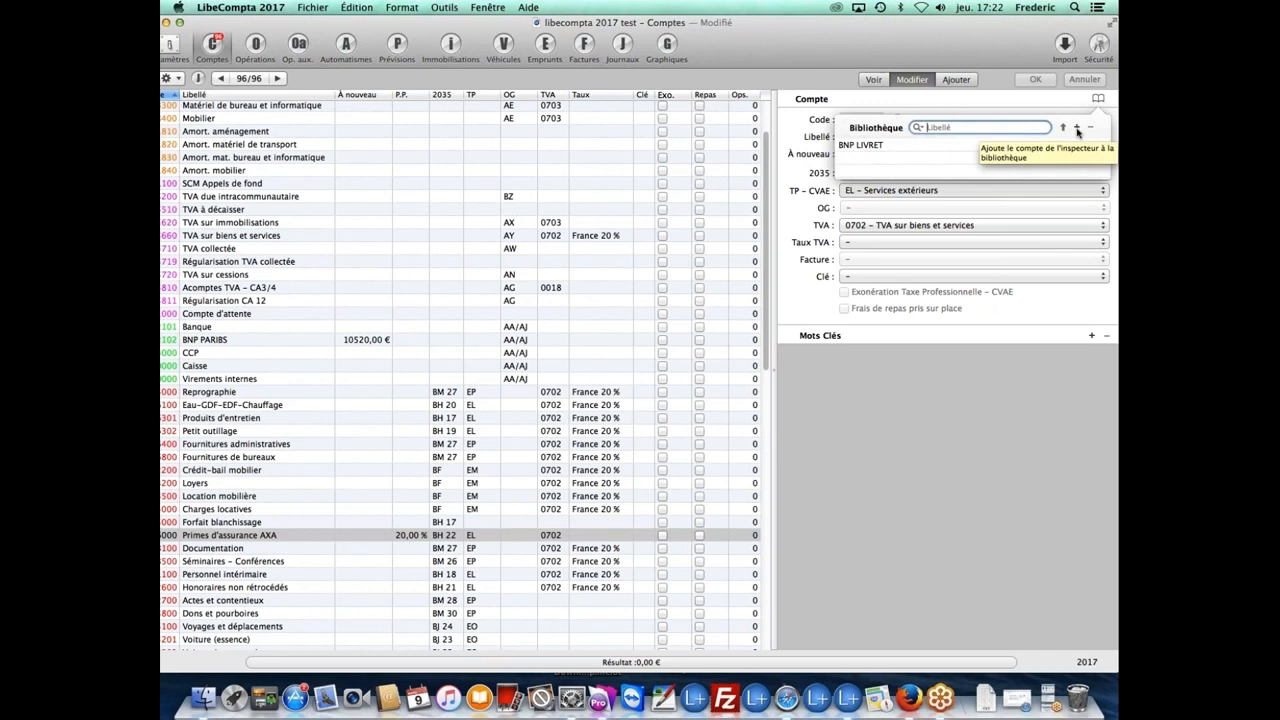
{"action": "left_click", "coordinate": [1077, 128]}
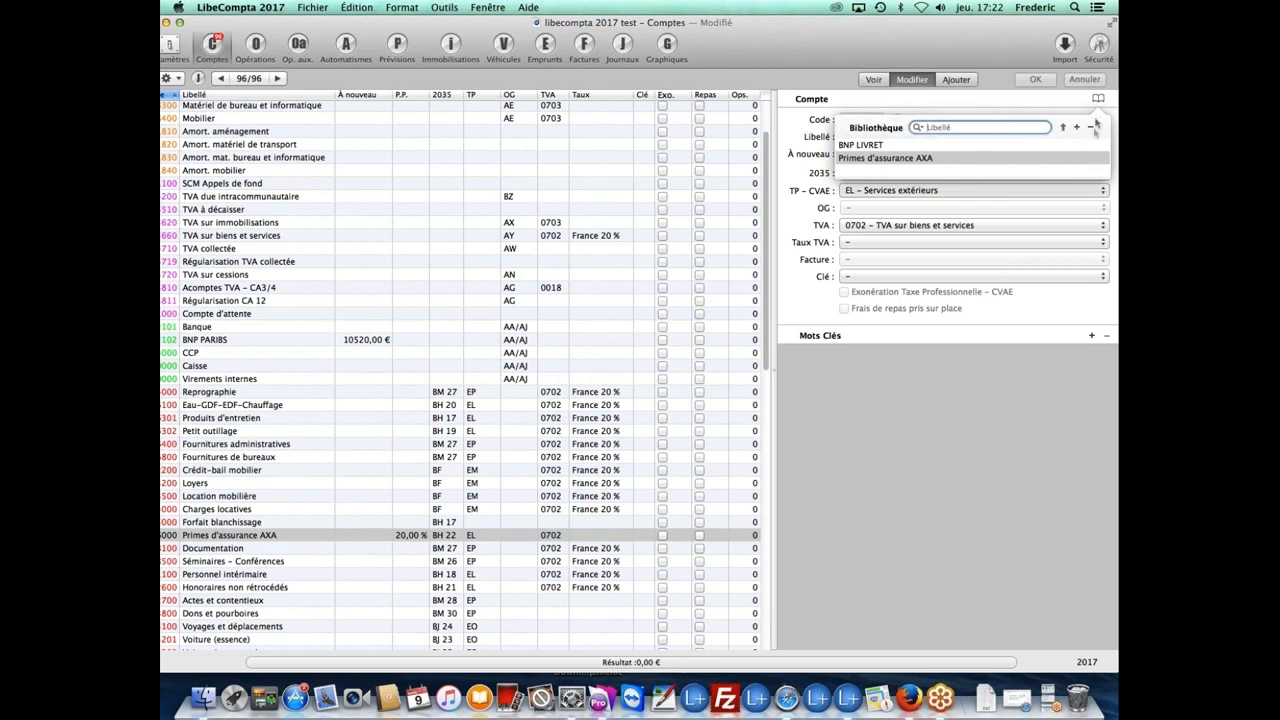
{"action": "left_click", "coordinate": [1092, 128]}
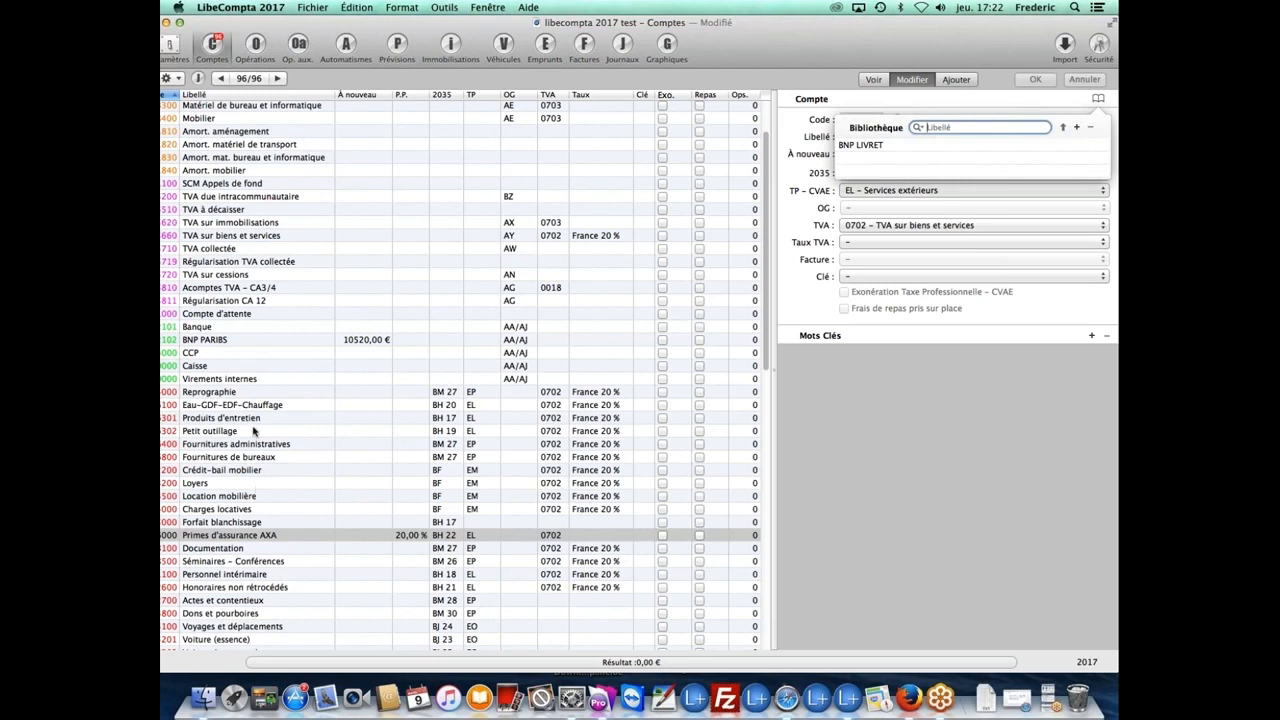
{"action": "left_click", "coordinate": [257, 408]}
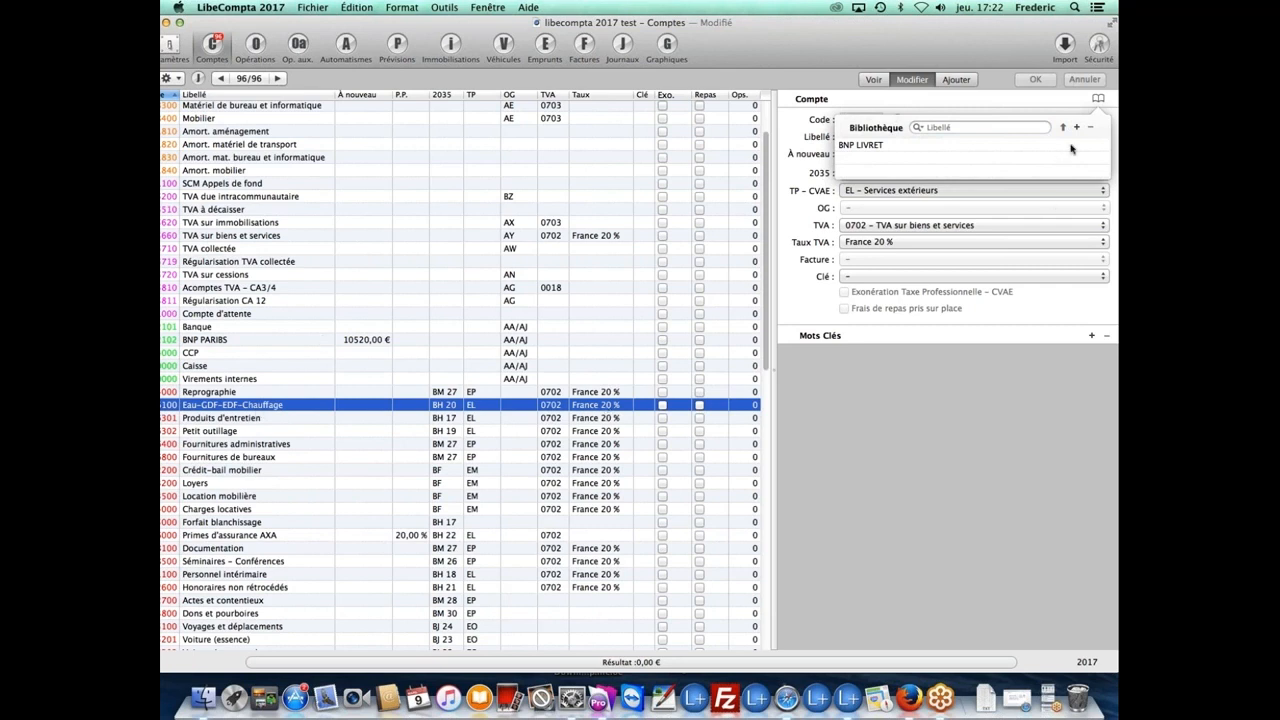
{"action": "left_click", "coordinate": [1077, 128]}
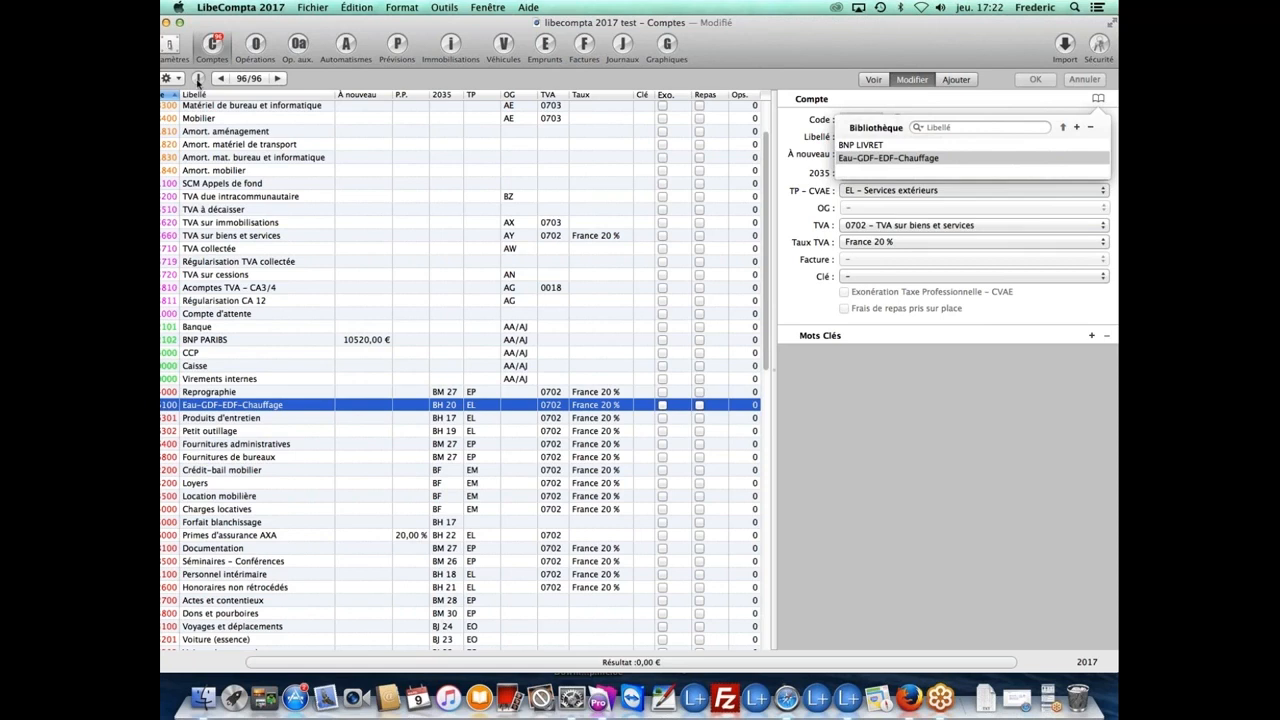
{"action": "left_click", "coordinate": [177, 79]}
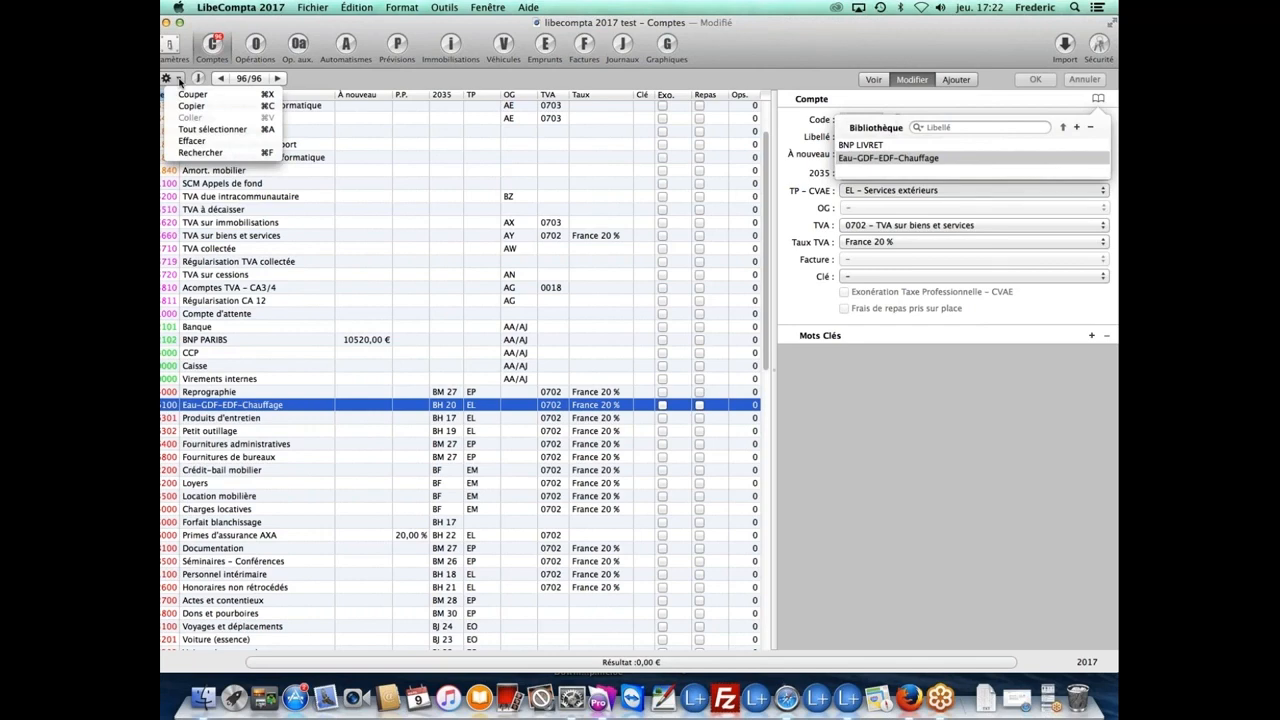
{"action": "left_click", "coordinate": [358, 27]}
{"action": "left_click_drag", "start_coordinate": [358, 27], "coordinate": [375, 30]}
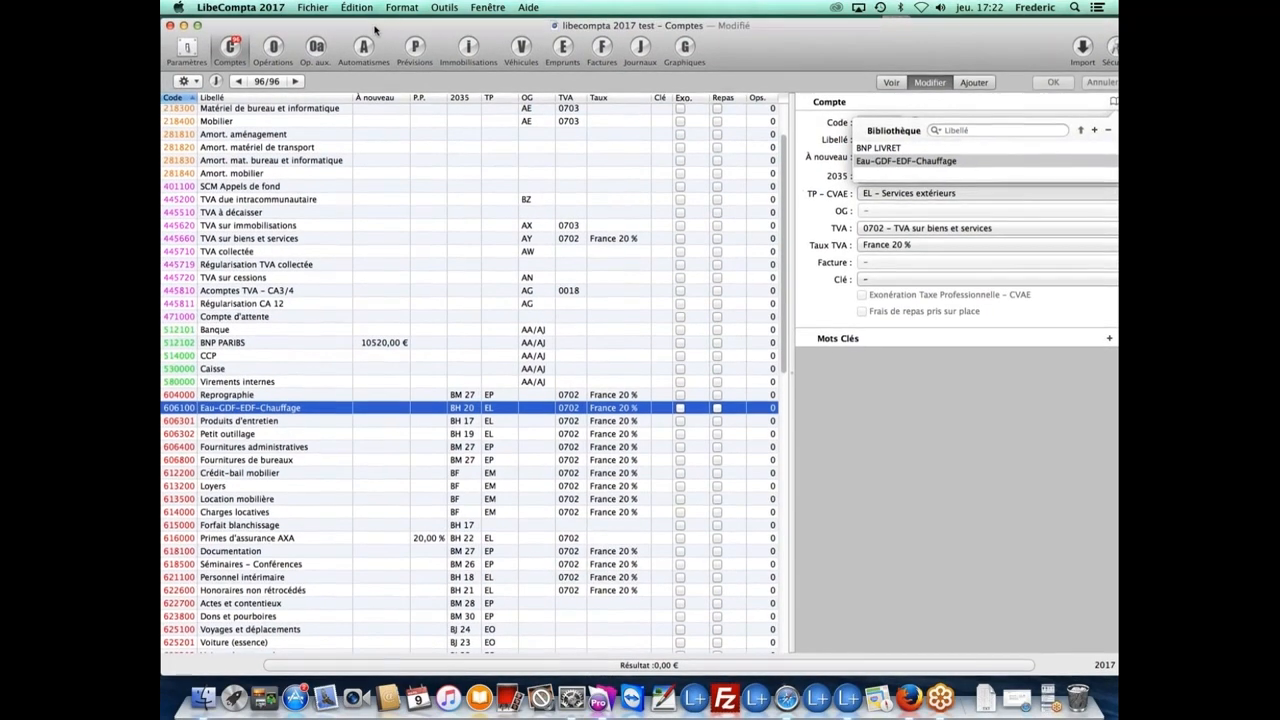
{"action": "left_click", "coordinate": [197, 86]}
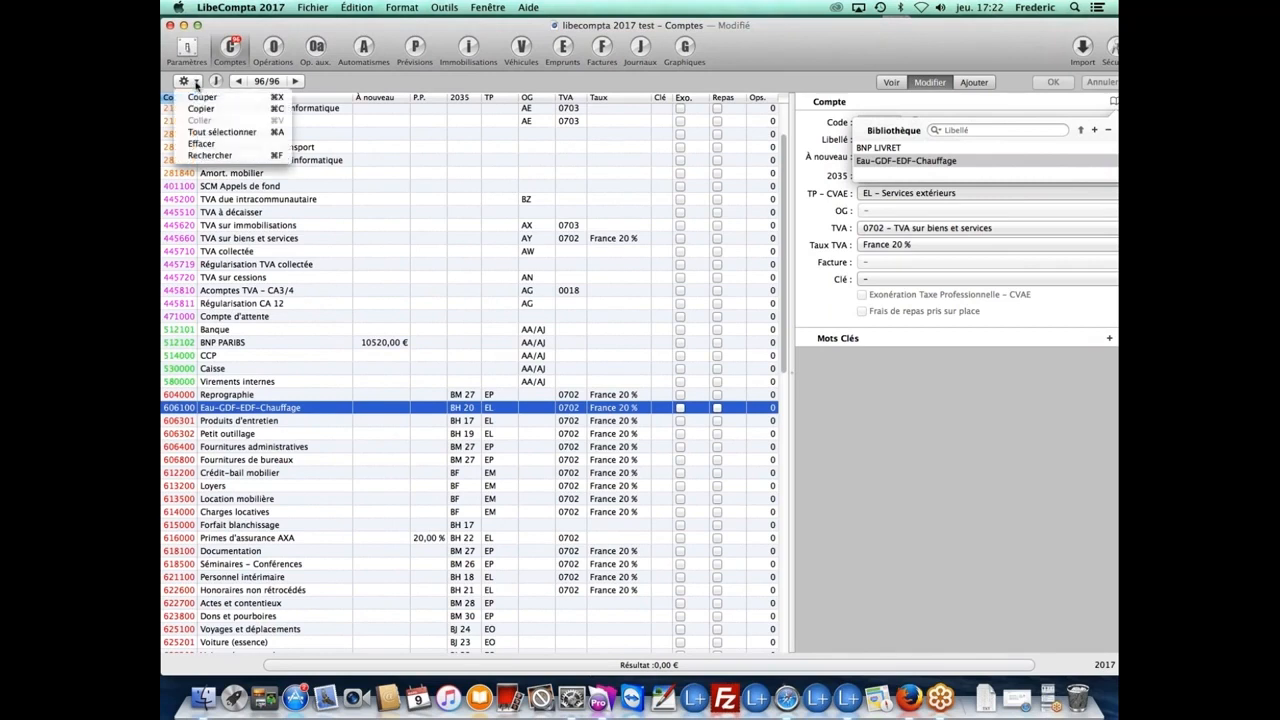
{"action": "left_click", "coordinate": [210, 156]}
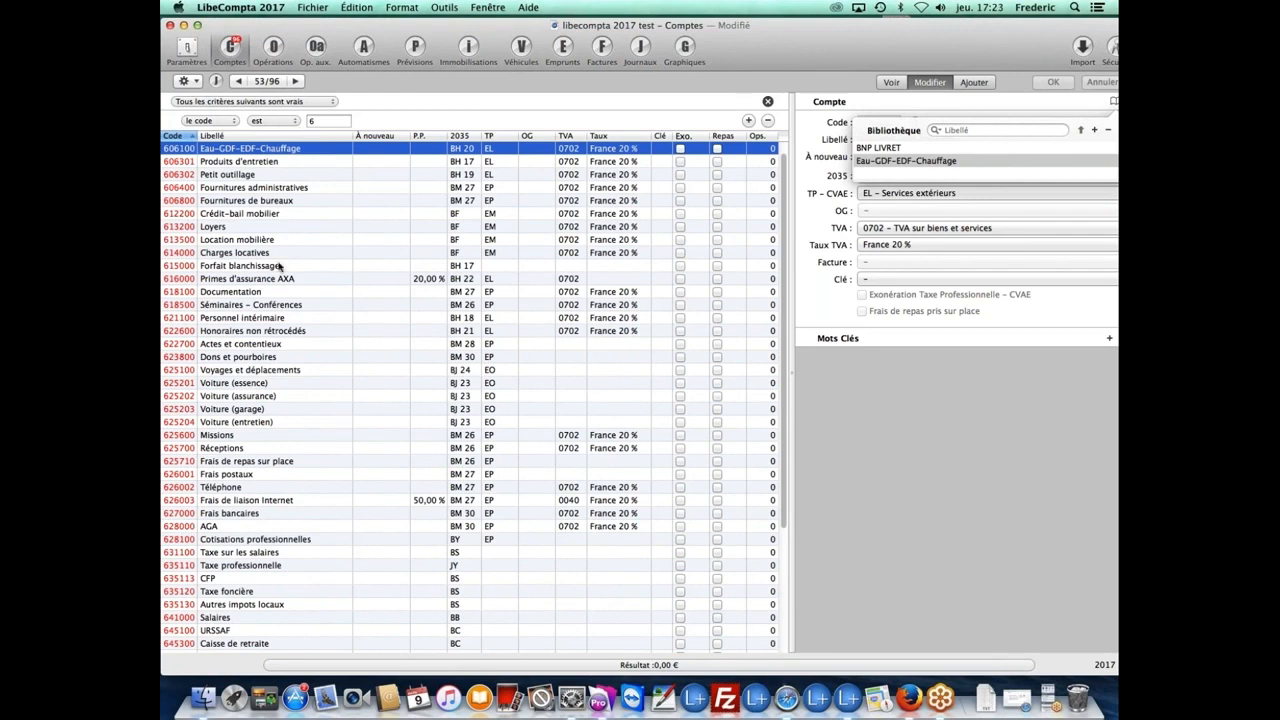
{"action": "left_click", "coordinate": [318, 120]}
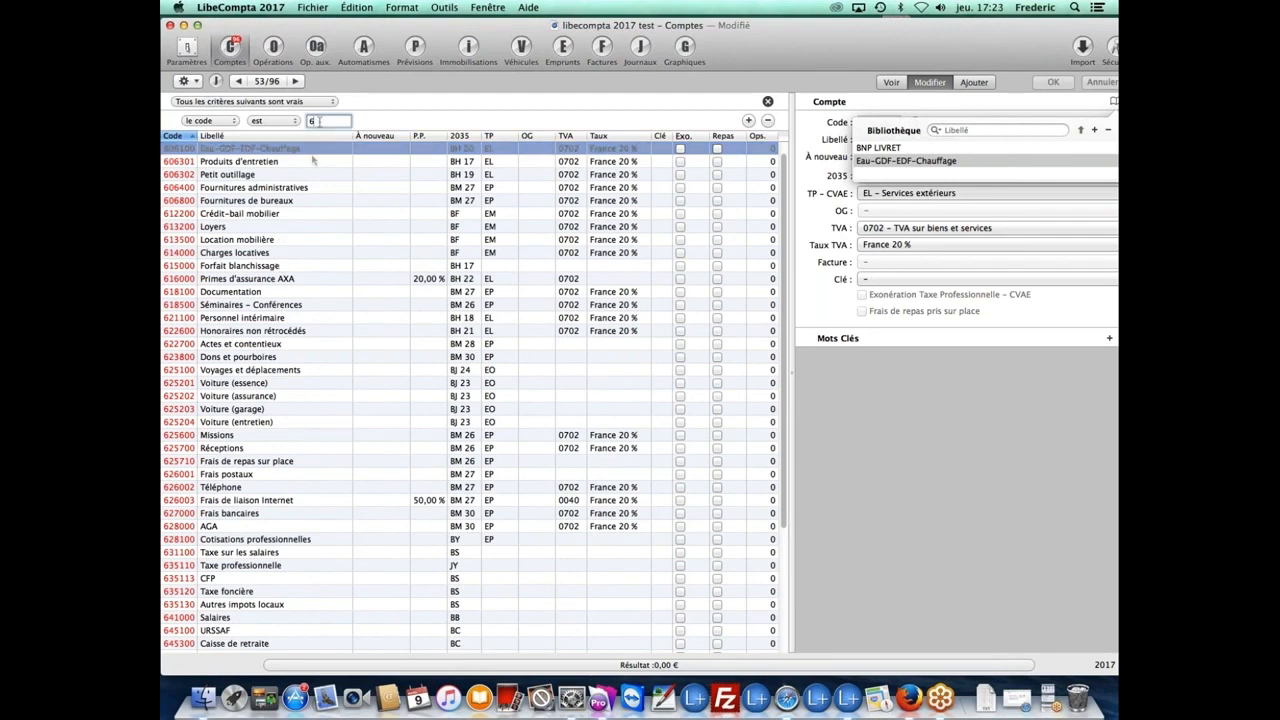
{"action": "left_click", "coordinate": [207, 121]}
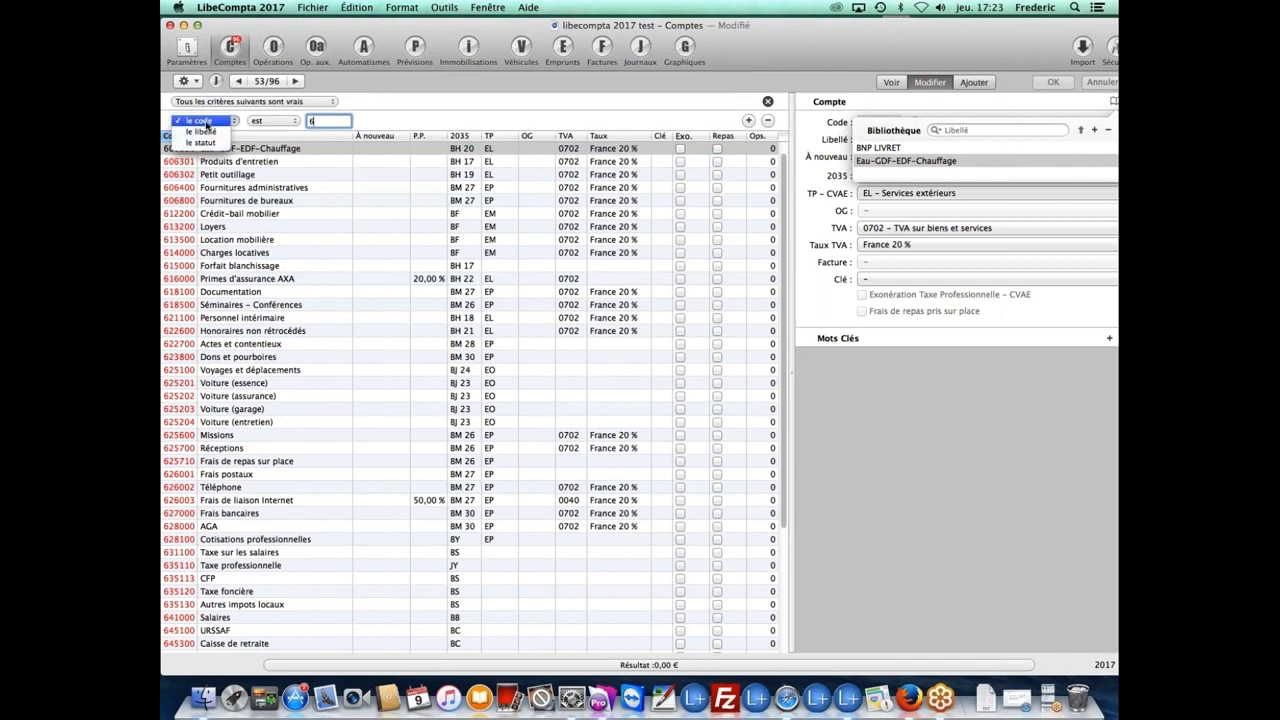
{"action": "left_click", "coordinate": [207, 121]}
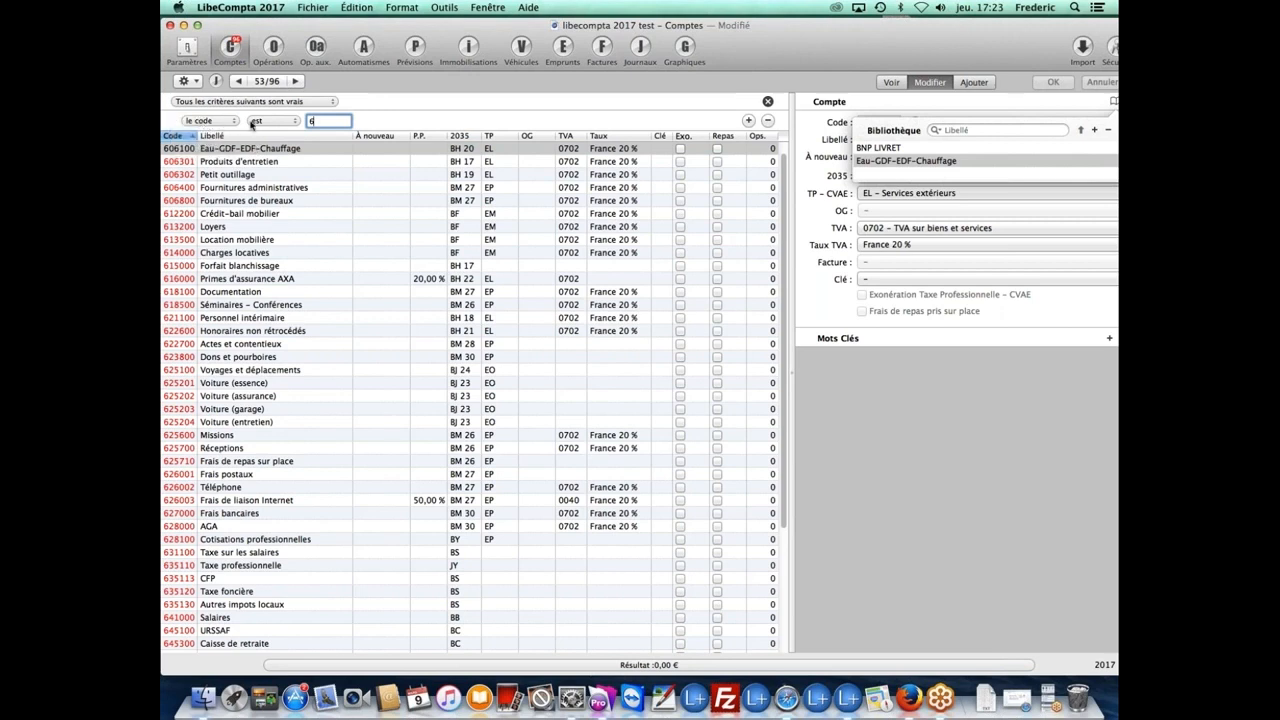
{"action": "left_click", "coordinate": [253, 122]}
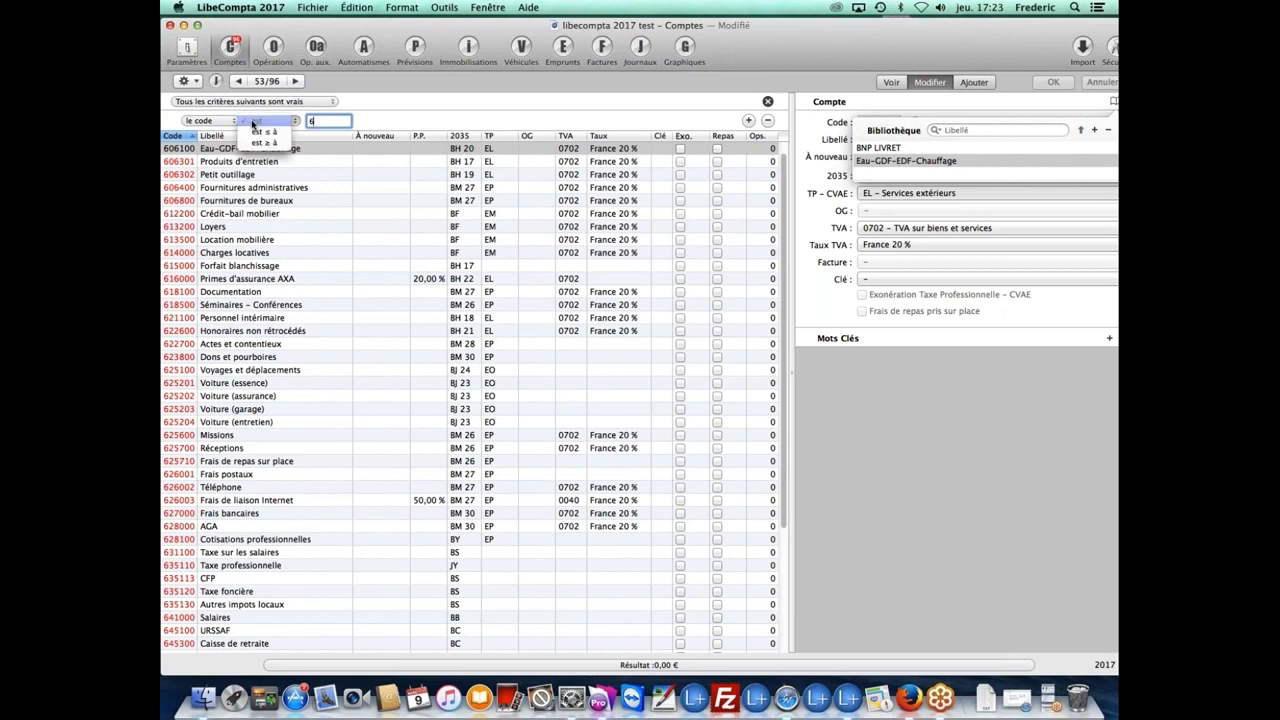
{"action": "left_click", "coordinate": [253, 122]}
{"action": "type", "text": "2"}
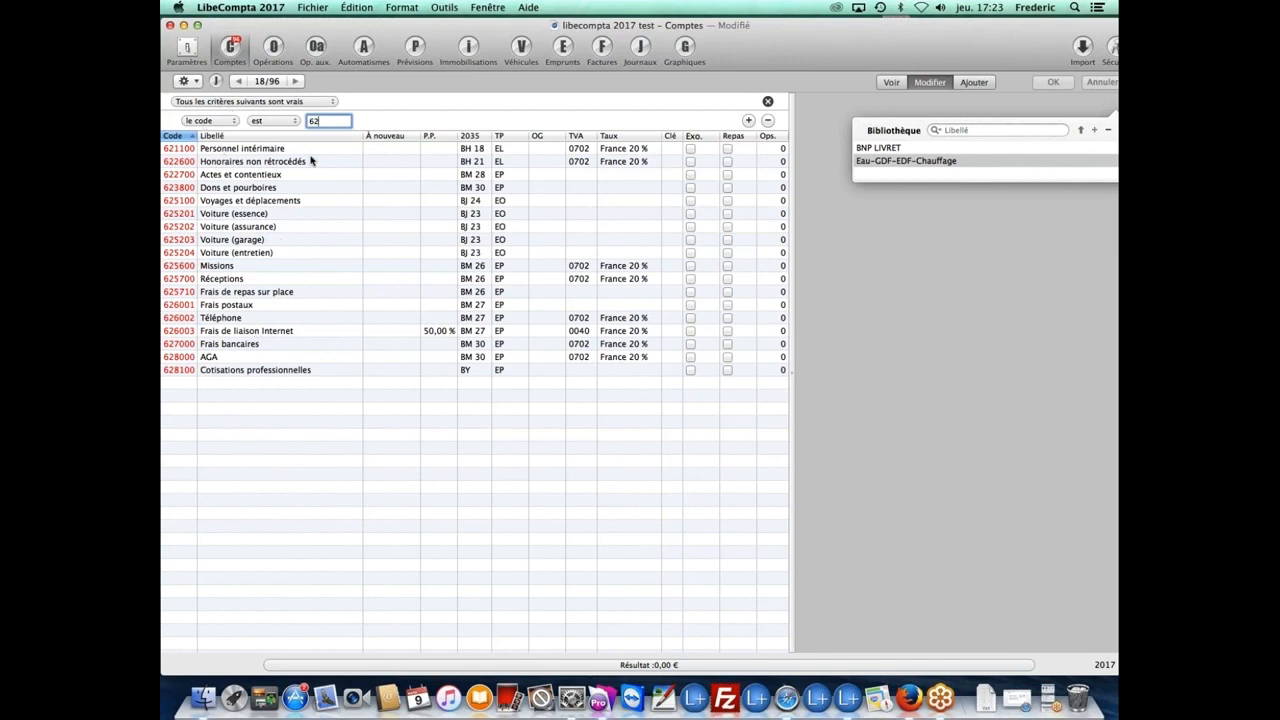
{"action": "left_click", "coordinate": [216, 123]}
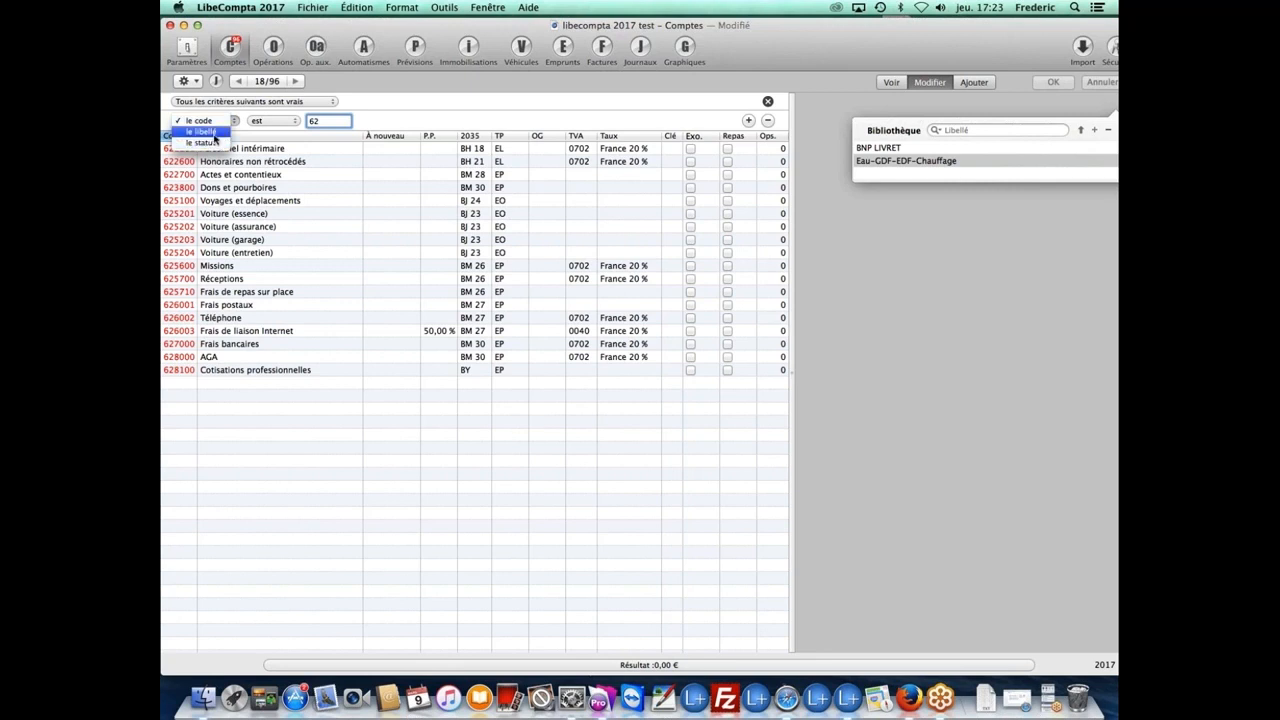
{"action": "left_click", "coordinate": [212, 133]}
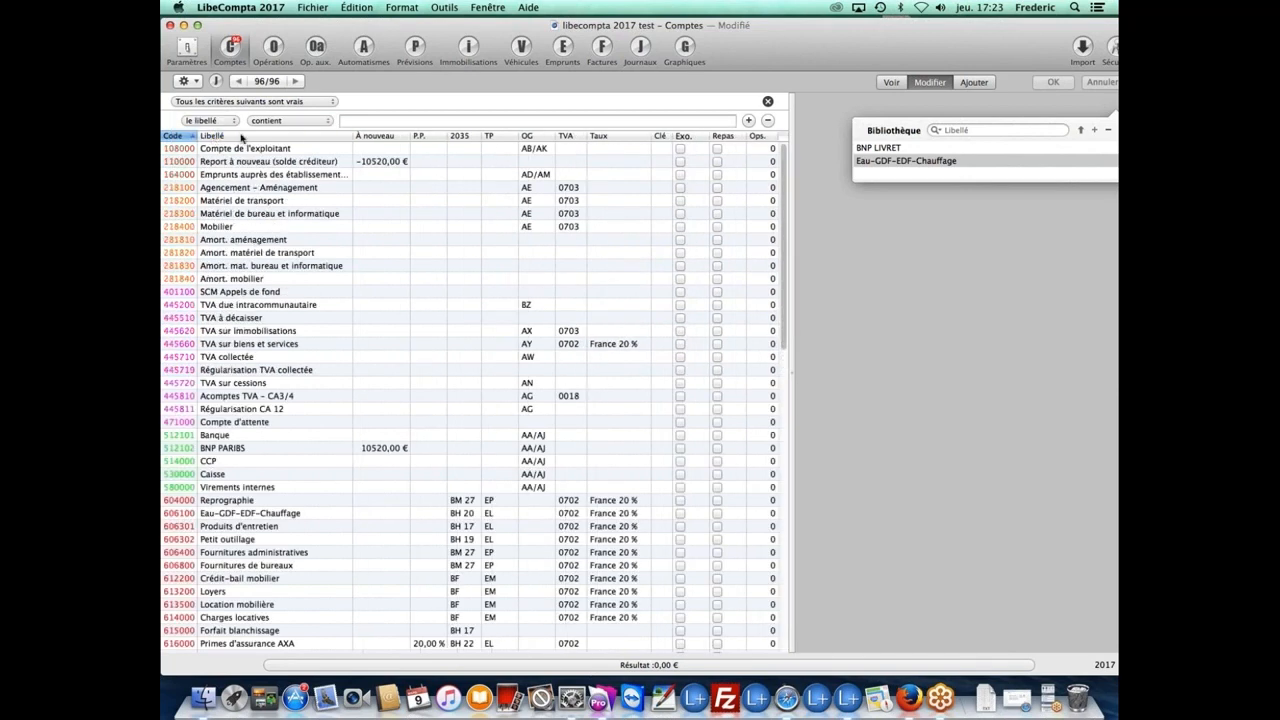
{"action": "left_click", "coordinate": [364, 121]}
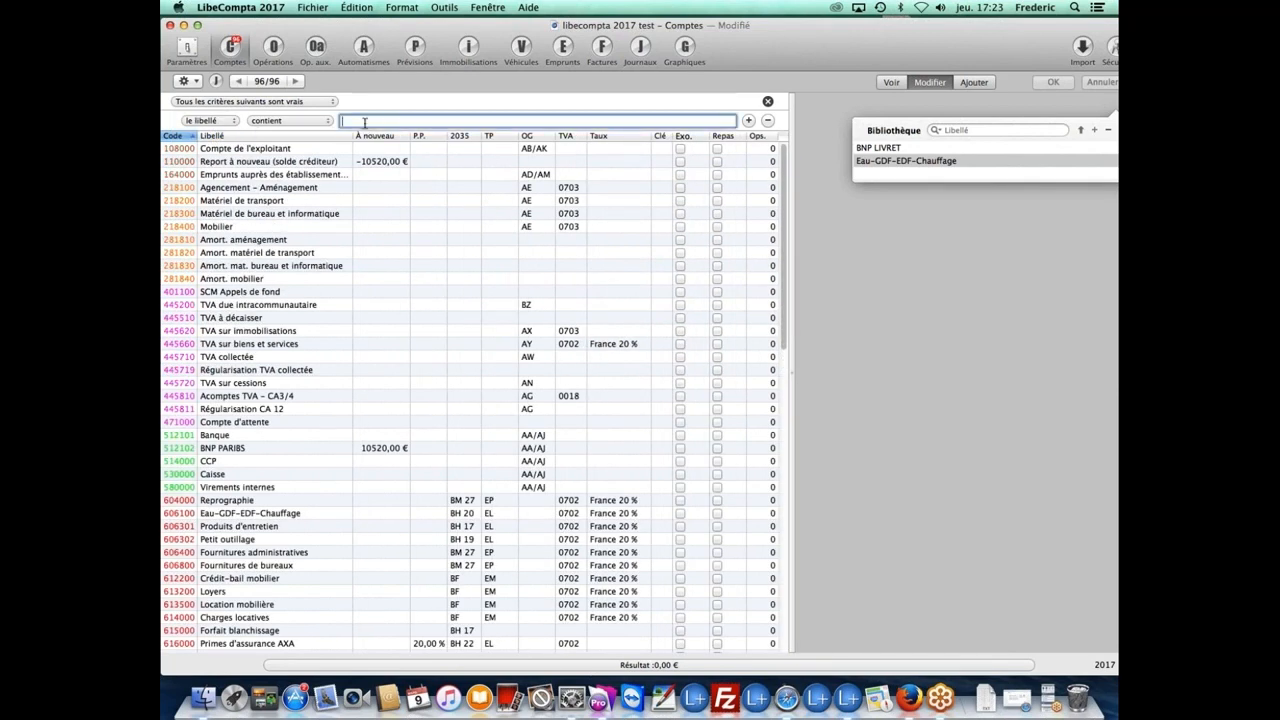
{"action": "type", "text": "bnp"}
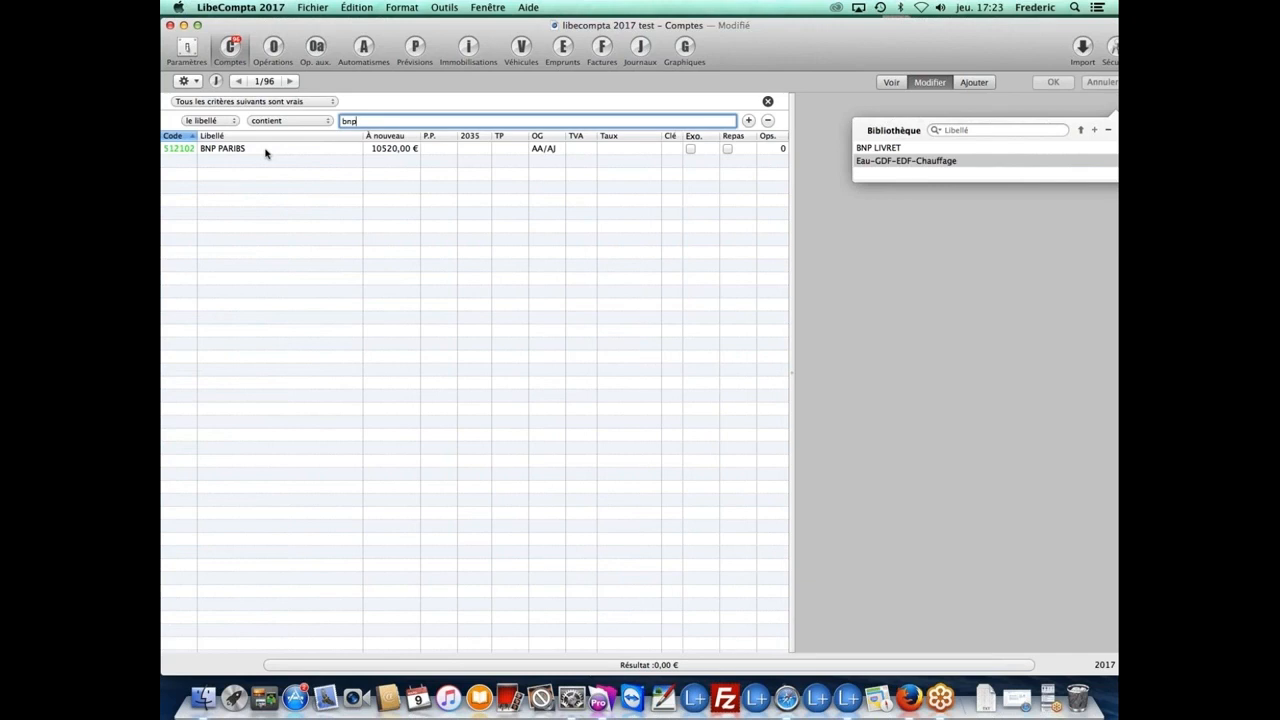
{"action": "key", "text": "BackSpace"}
{"action": "key", "text": "BackSpace"}
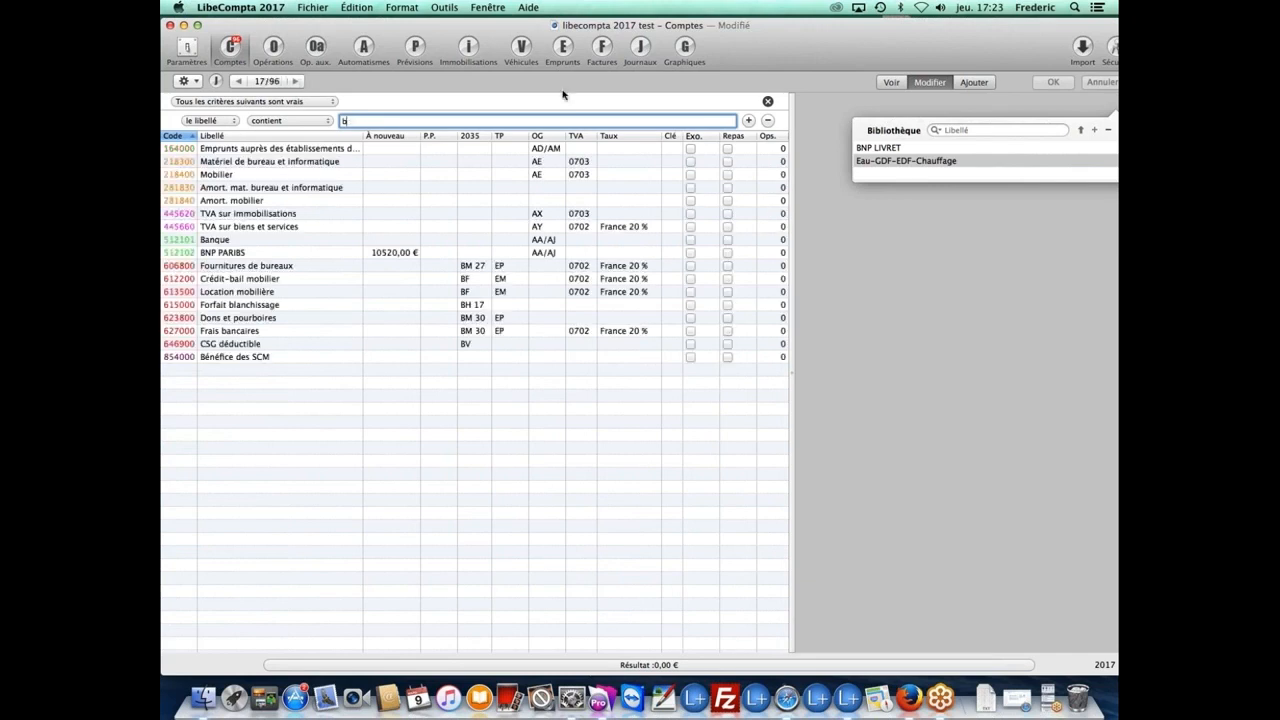
{"action": "left_click", "coordinate": [768, 104]}
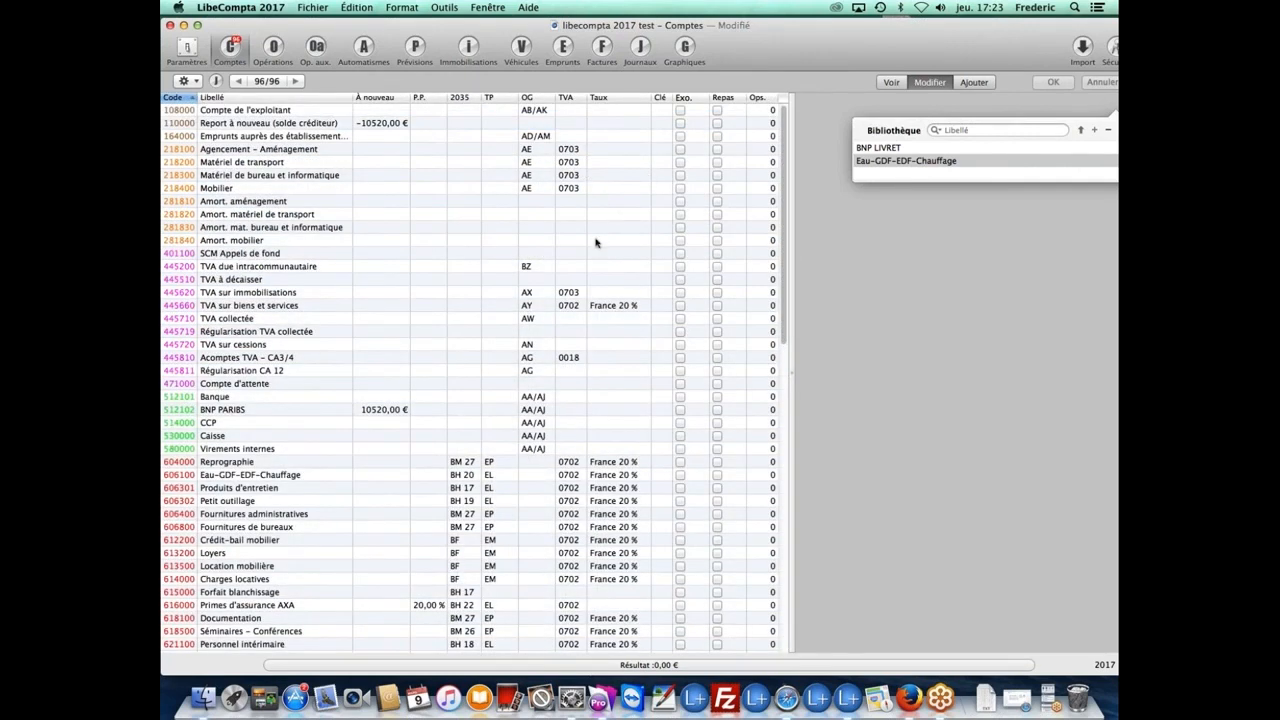
Step: Browse the chart of accounts and switch it to Voir (view-only) mode
{"action": "scroll", "coordinate": [595, 238], "scroll_direction": "down", "scroll_amount": 10}
{"action": "scroll", "coordinate": [584, 234], "scroll_direction": "up", "scroll_amount": 10}
{"action": "scroll", "coordinate": [548, 292], "scroll_direction": "down", "scroll_amount": 2}
{"action": "scroll", "coordinate": [545, 293], "scroll_direction": "down", "scroll_amount": 6}
{"action": "scroll", "coordinate": [543, 285], "scroll_direction": "down", "scroll_amount": 5}
{"action": "scroll", "coordinate": [538, 279], "scroll_direction": "up", "scroll_amount": 3}
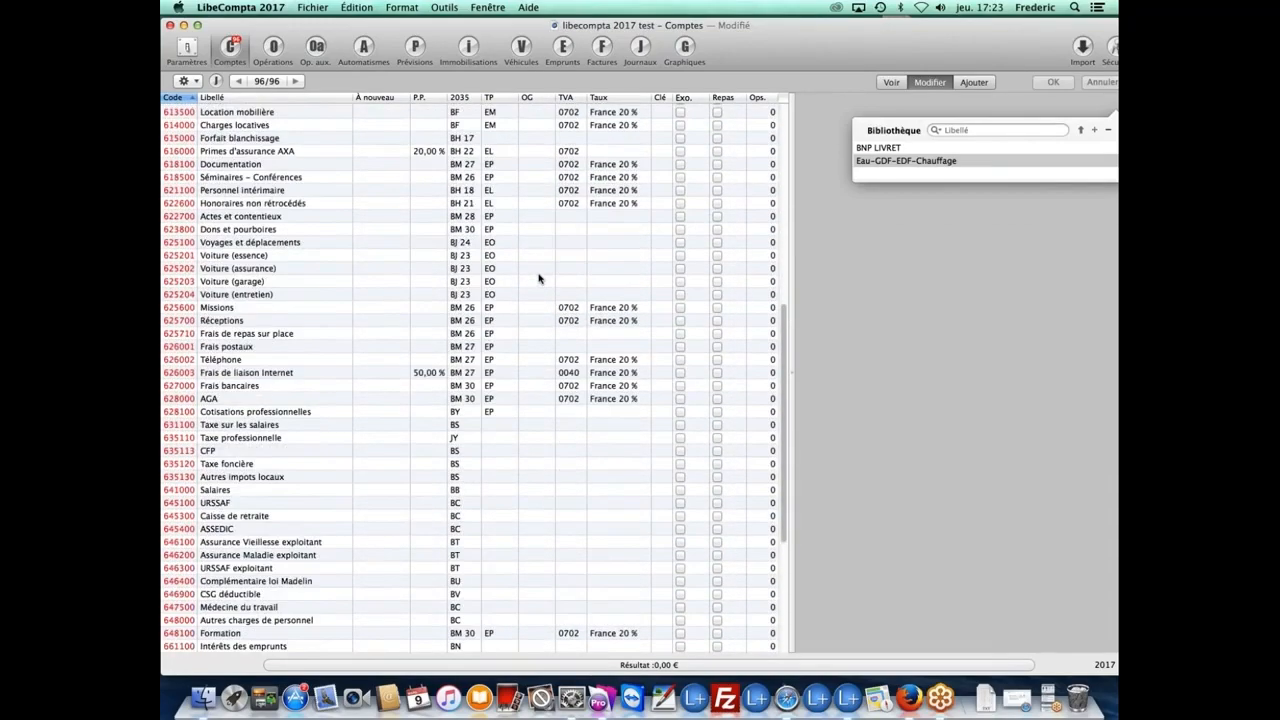
{"action": "scroll", "coordinate": [538, 279], "scroll_direction": "up", "scroll_amount": 10}
{"action": "scroll", "coordinate": [537, 278], "scroll_direction": "down", "scroll_amount": 8}
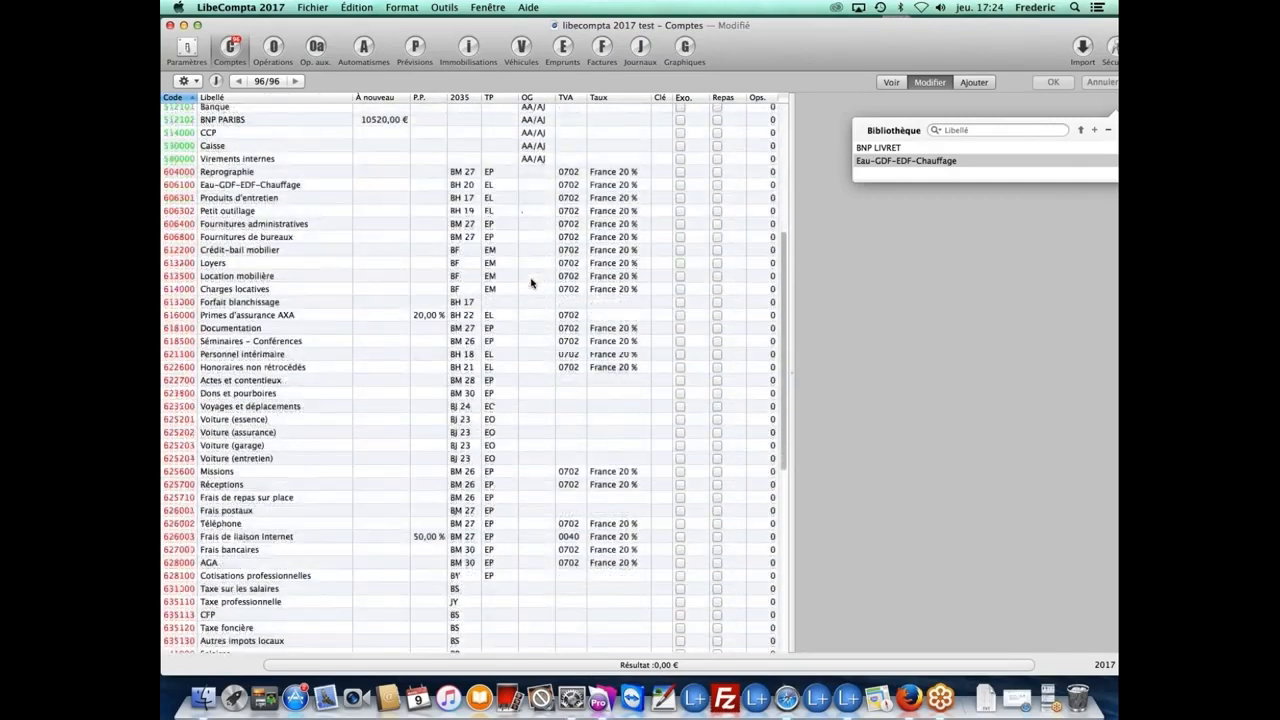
{"action": "scroll", "coordinate": [531, 284], "scroll_direction": "up", "scroll_amount": 5}
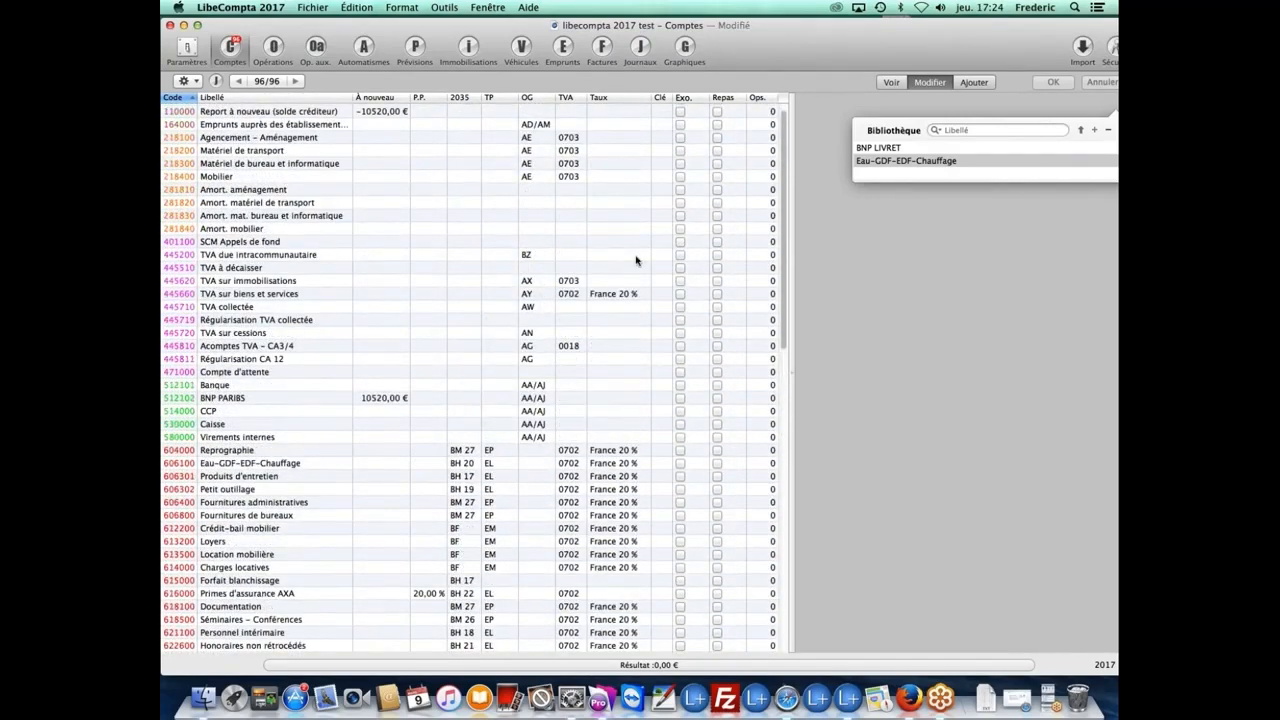
{"action": "left_click_drag", "start_coordinate": [1019, 46], "coordinate": [976, 51]}
{"action": "left_click", "coordinate": [850, 90]}
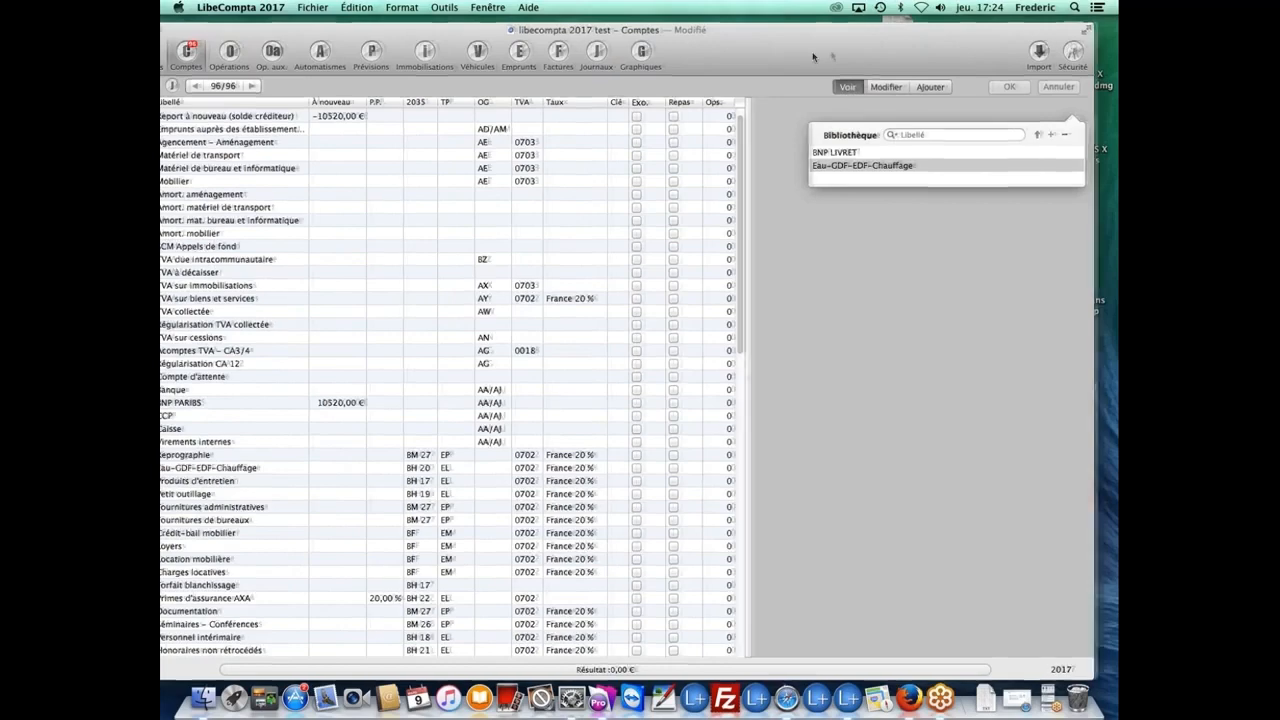
{"action": "left_click_drag", "start_coordinate": [813, 57], "coordinate": [855, 55]}
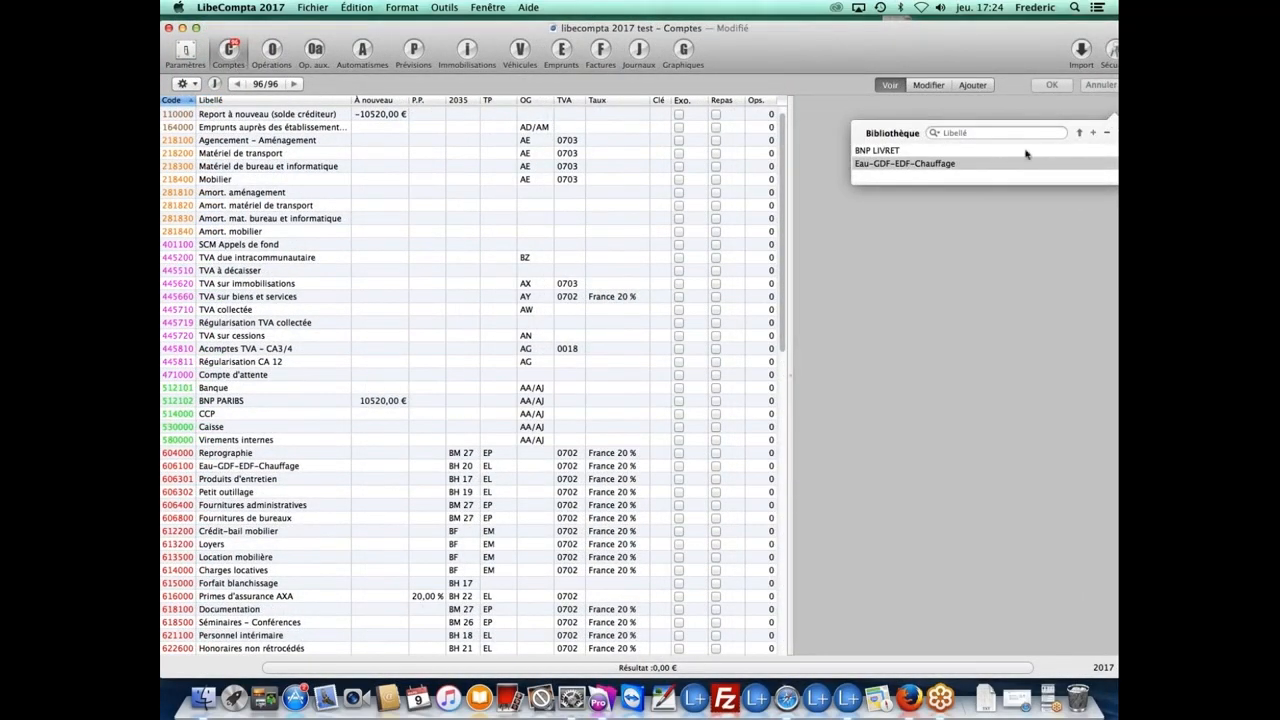
{"action": "left_click_drag", "start_coordinate": [1044, 65], "coordinate": [993, 48]}
Step: Show the Matériel de transport account details, close the Bibliothèque popover, and leave LibeCompta
{"action": "left_click", "coordinate": [272, 150]}
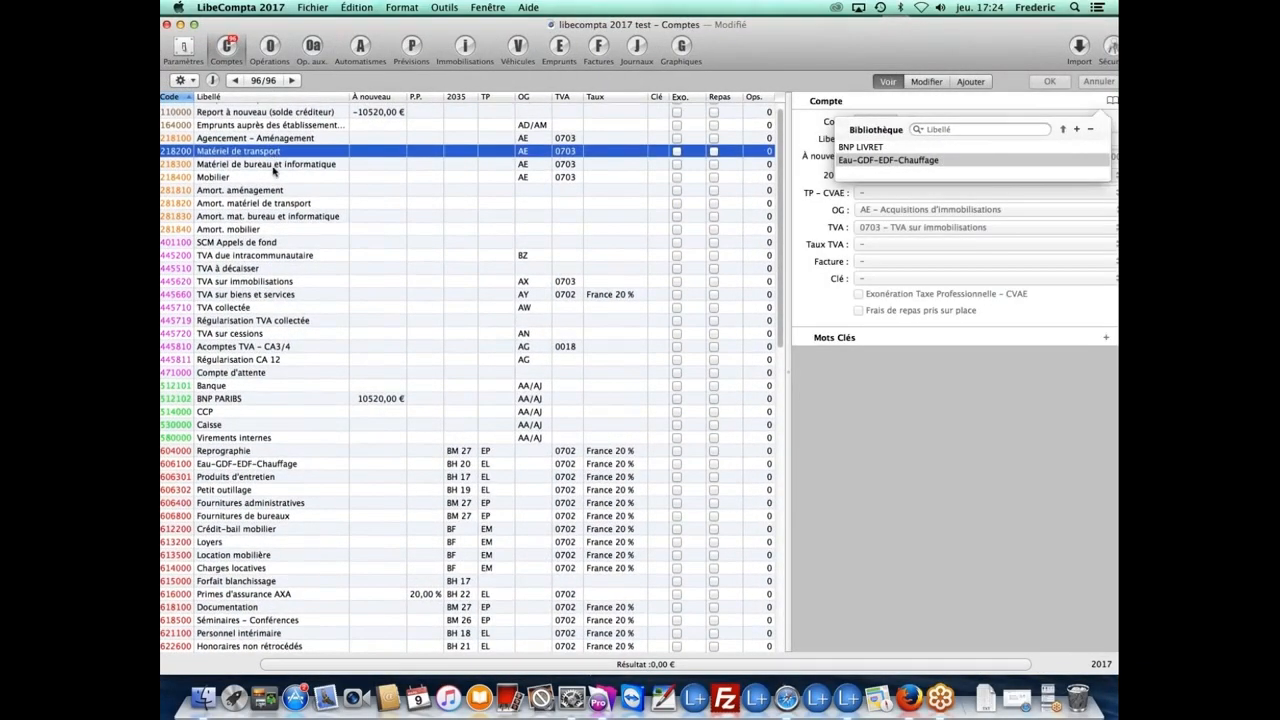
{"action": "scroll", "coordinate": [279, 170], "scroll_direction": "down", "scroll_amount": 5}
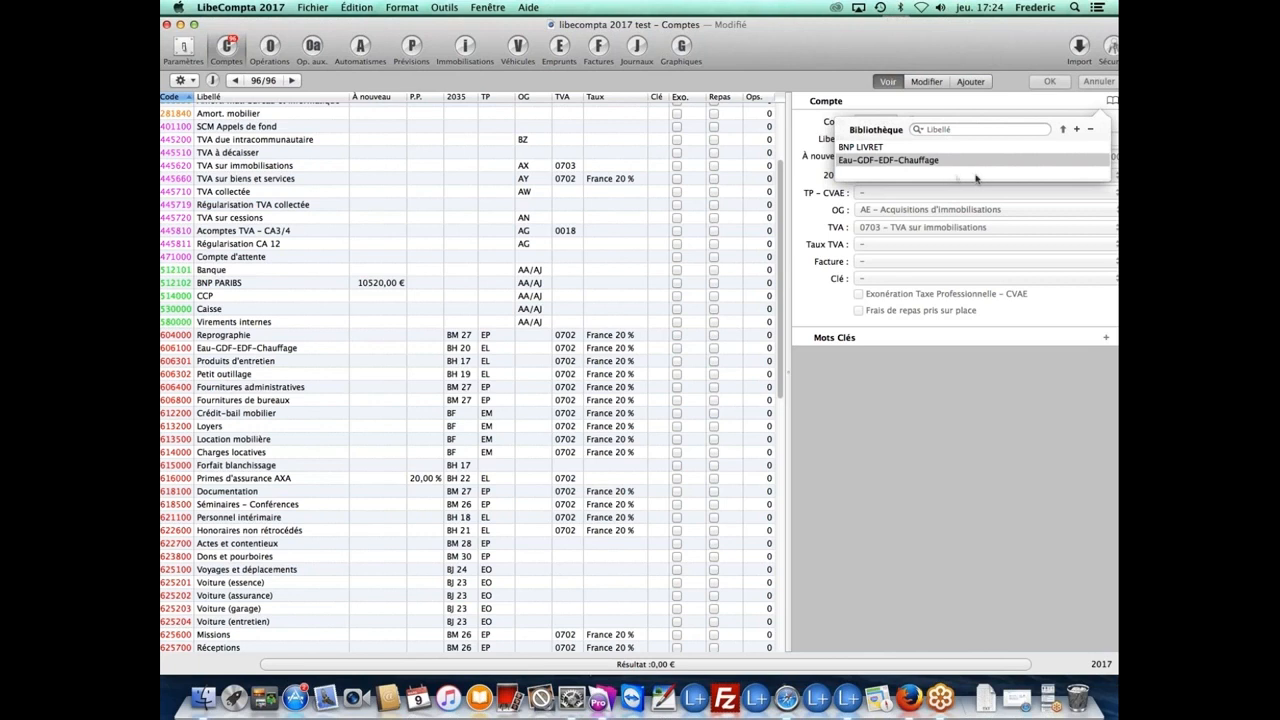
{"action": "left_click", "coordinate": [1112, 104]}
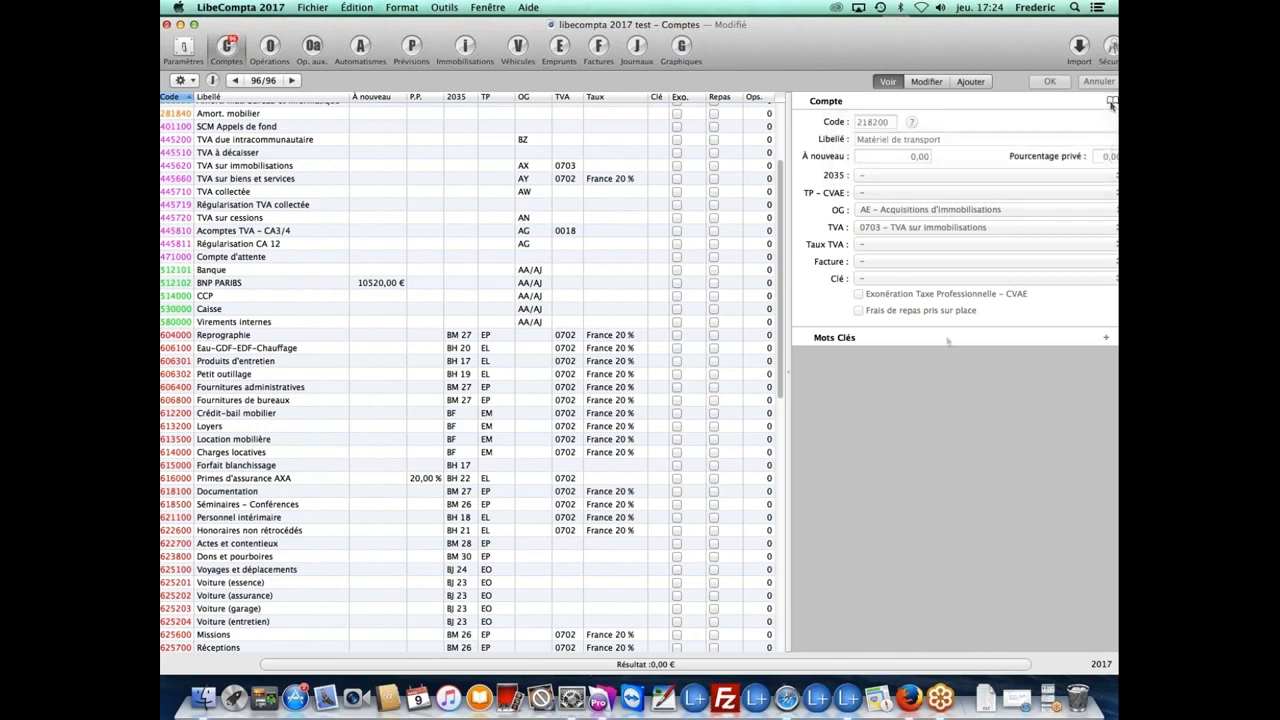
{"action": "scroll", "coordinate": [478, 331], "scroll_direction": "down", "scroll_amount": 5}
{"action": "scroll", "coordinate": [491, 327], "scroll_direction": "up", "scroll_amount": 8}
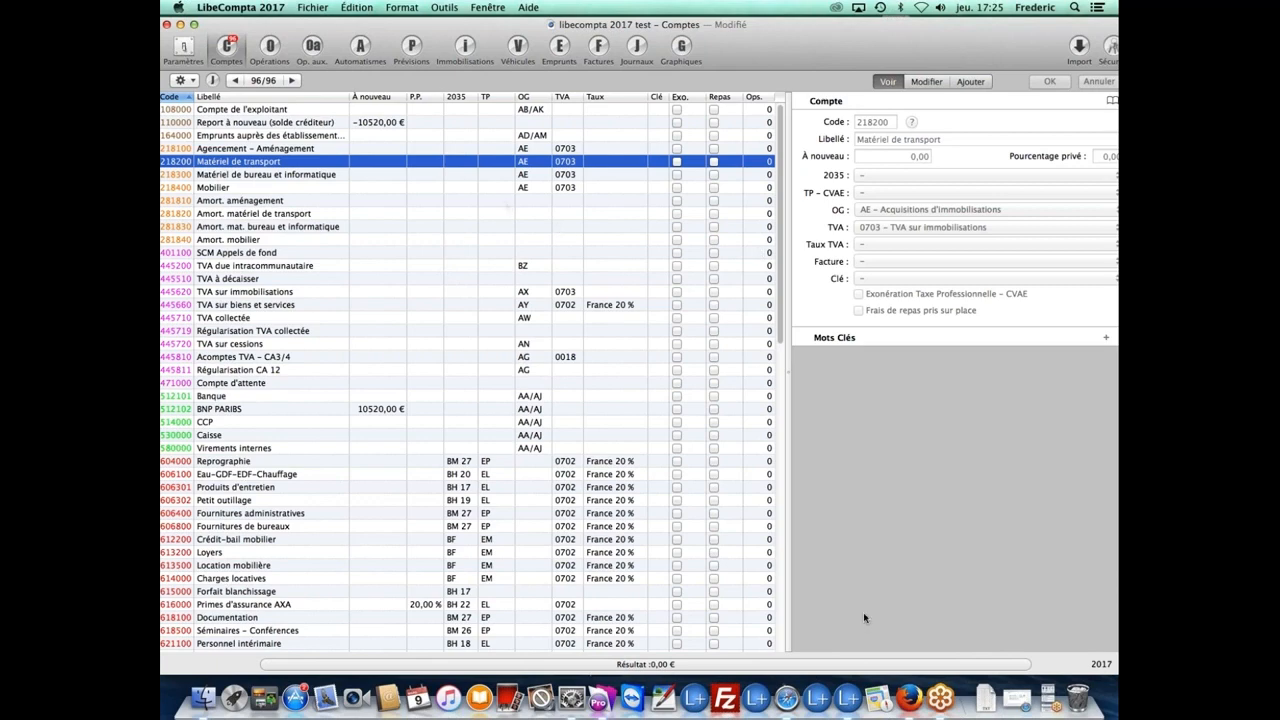
{"action": "left_click", "coordinate": [1054, 704]}
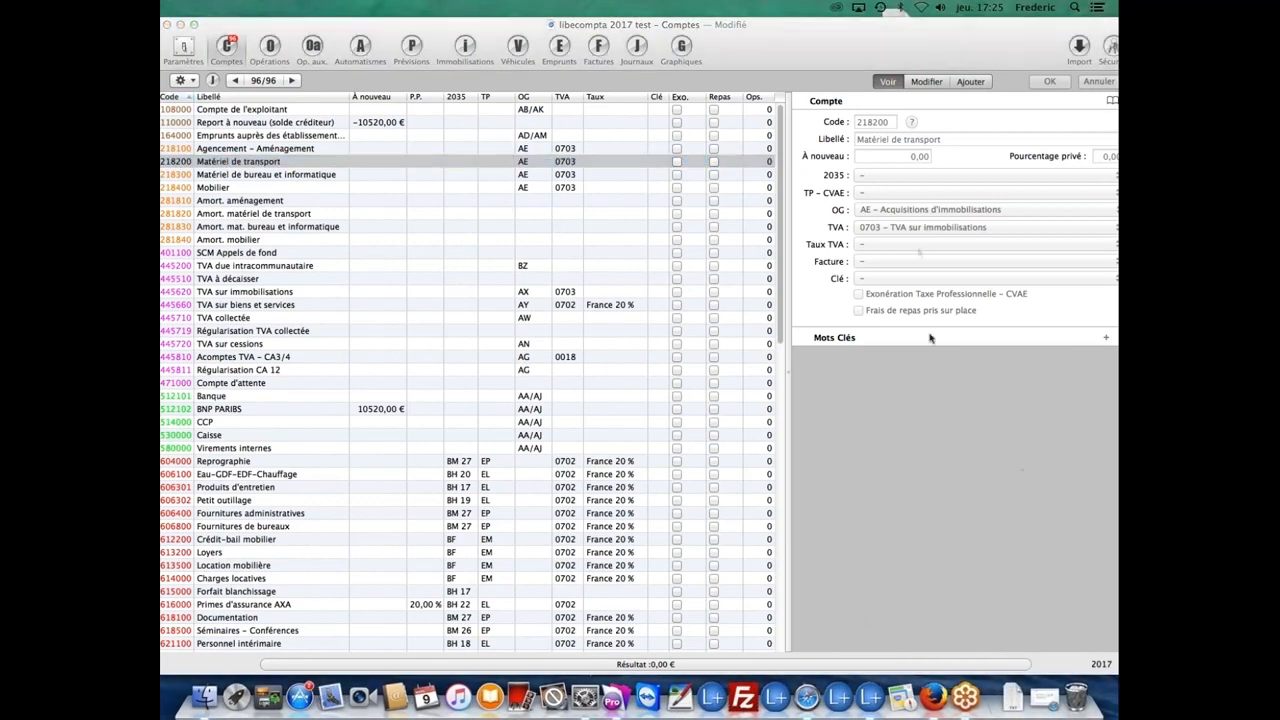